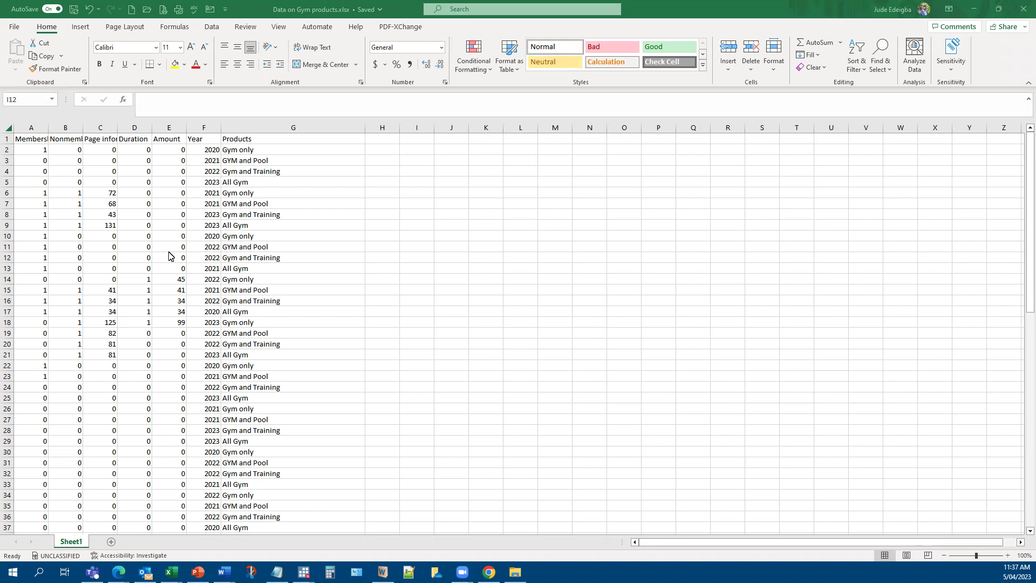
Select the gym data range A1:G81, from the Members through Products headers down to the last row.
click(426, 244)
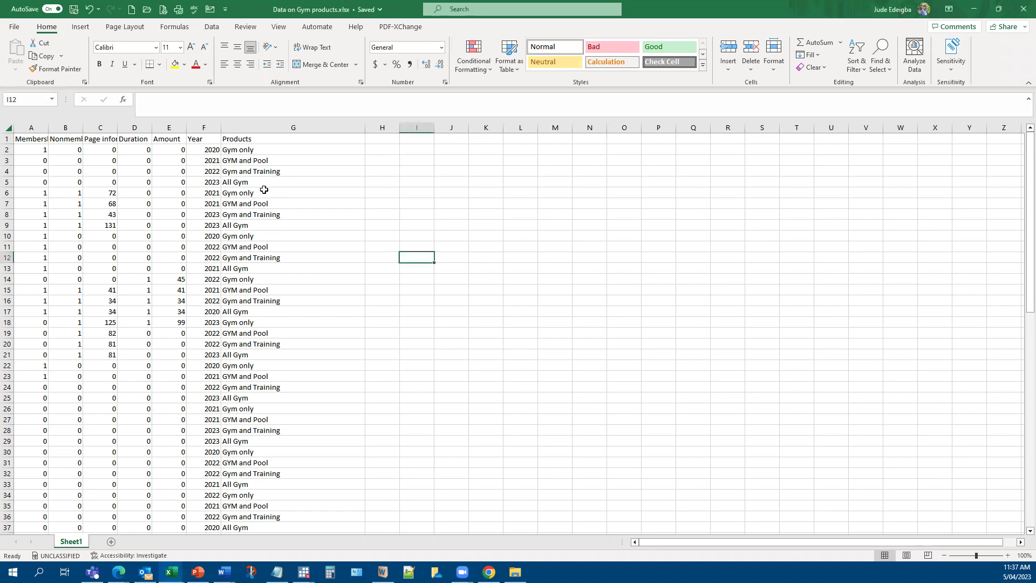
drag(22, 139, 307, 136)
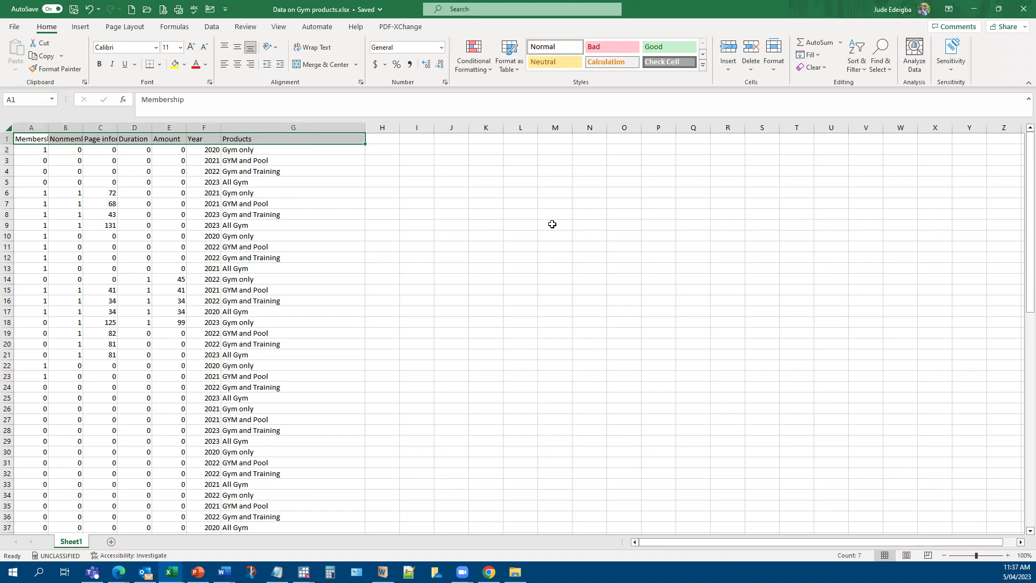
click(505, 191)
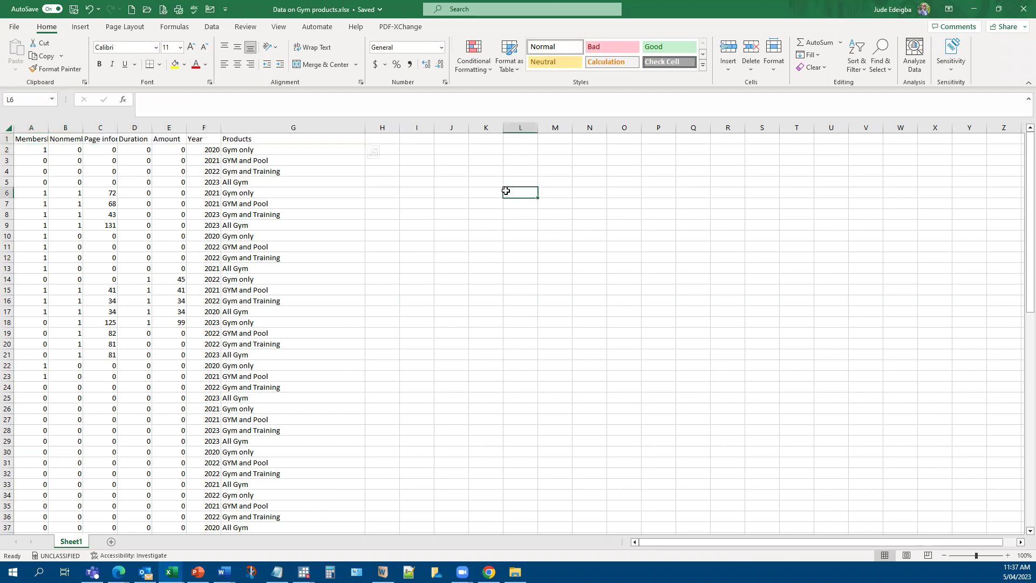
click(14, 139)
drag(70, 139, 302, 148)
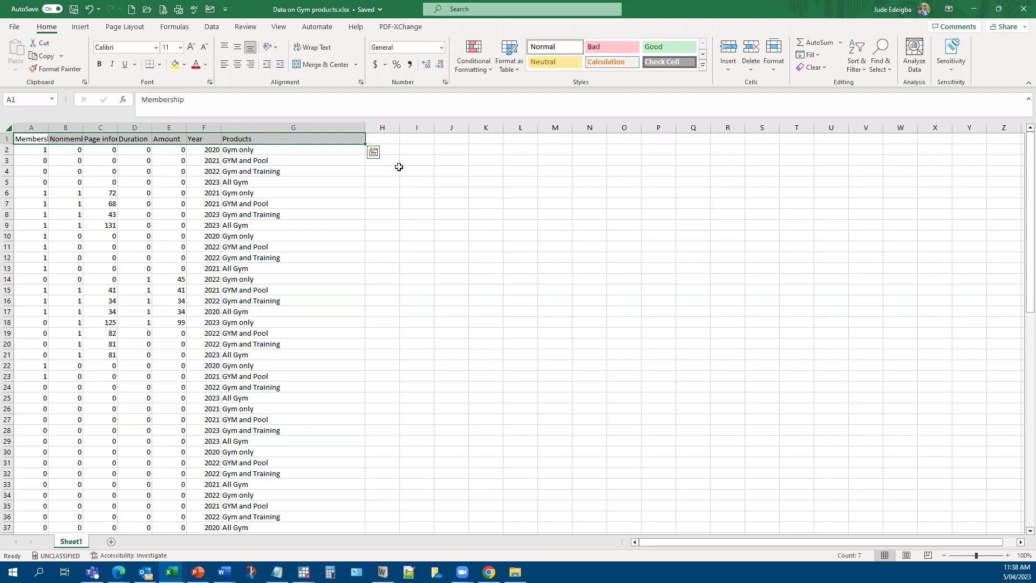
key(ctrl+shift+Down)
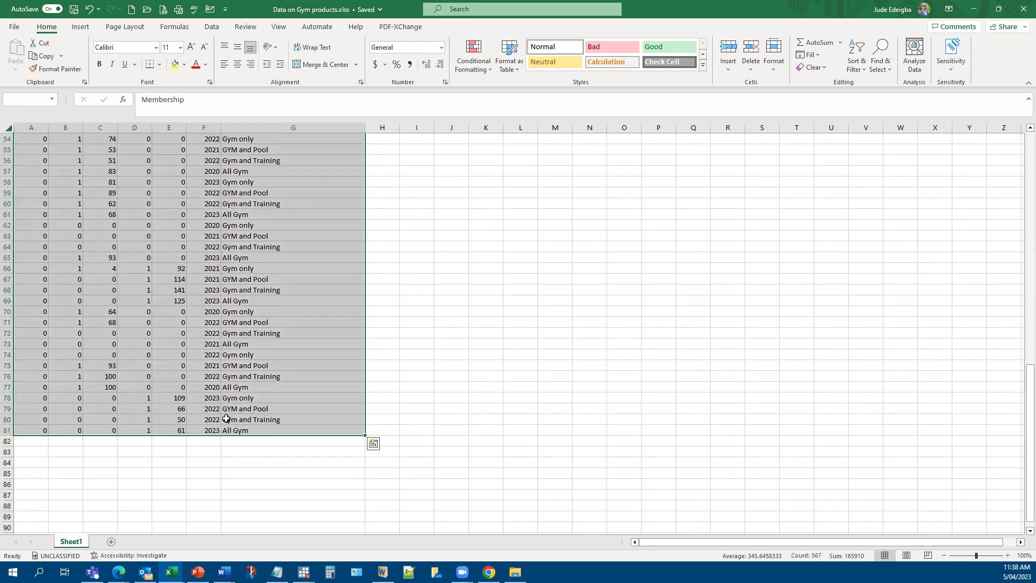
scroll(209, 399, up, 18)
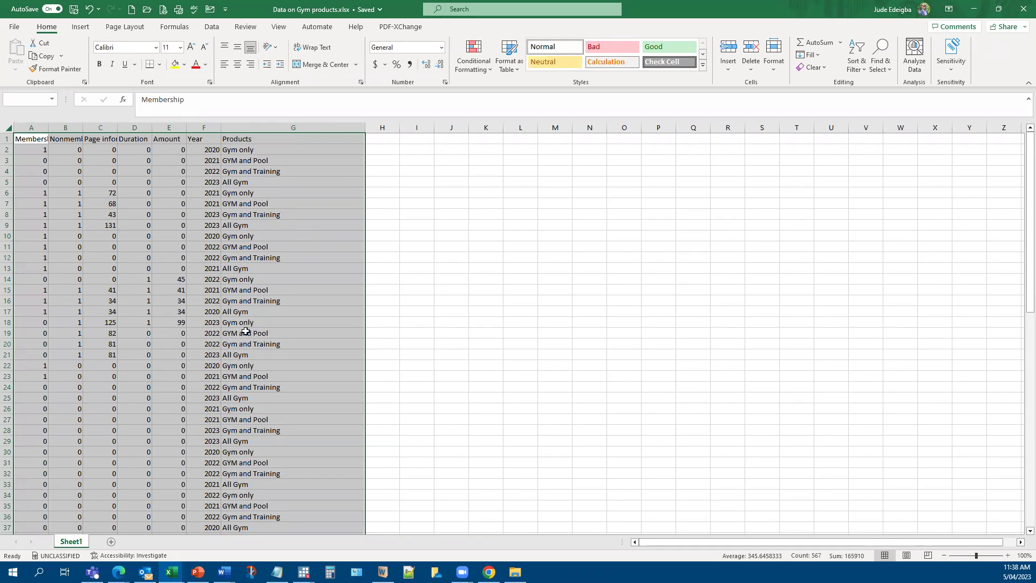
Open the PivotChart dropdown on the Insert ribbon to show its creation choices.
click(81, 27)
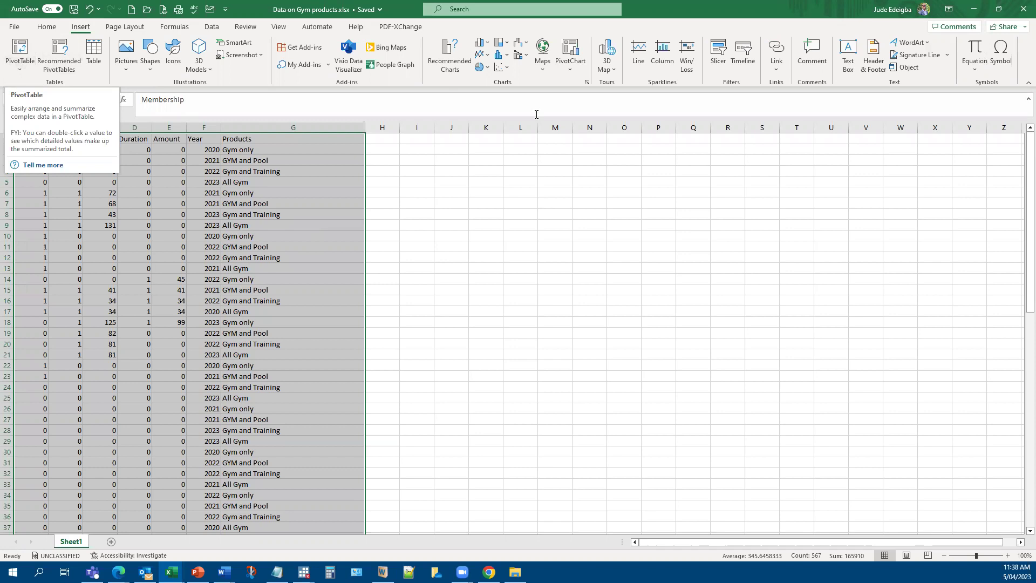
click(570, 72)
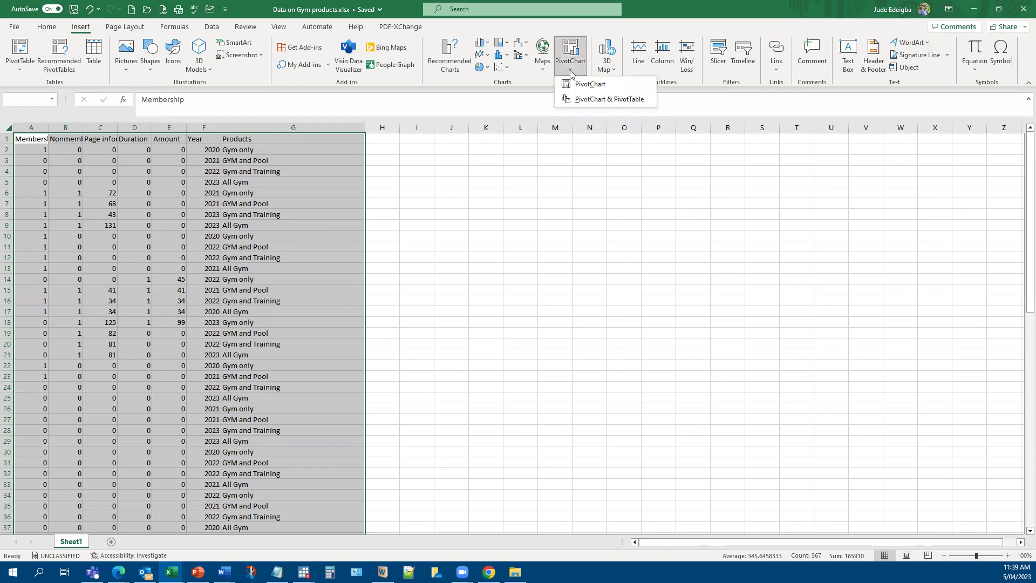
Insert a PivotChart & PivotTable from Sheet1!$A$1:$G$81 on a new worksheet.
click(620, 102)
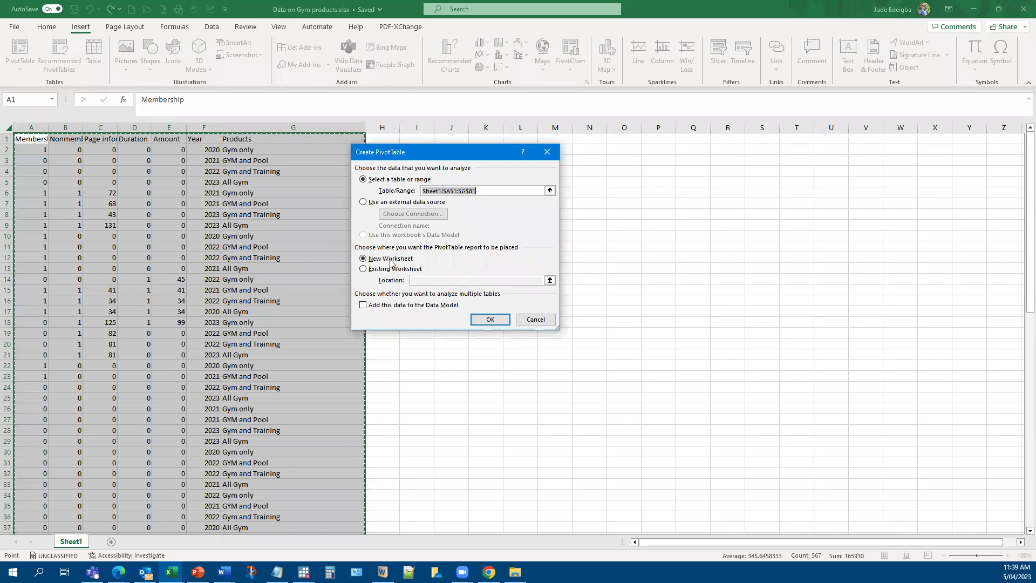
click(501, 324)
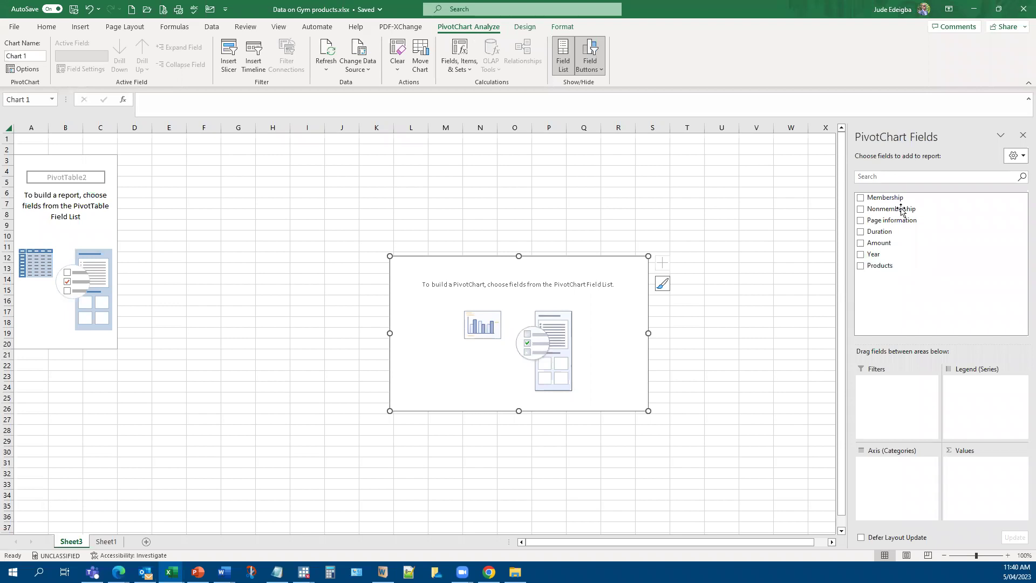
Add Year and Products to the Axis (Categories), with Products nested below Year.
drag(904, 270, 899, 482)
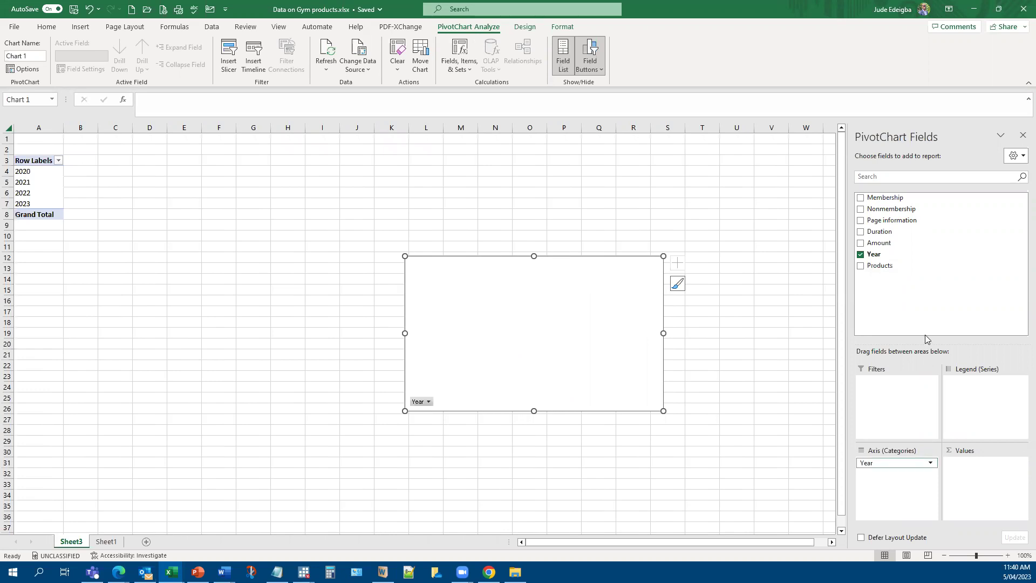
drag(885, 271, 932, 460)
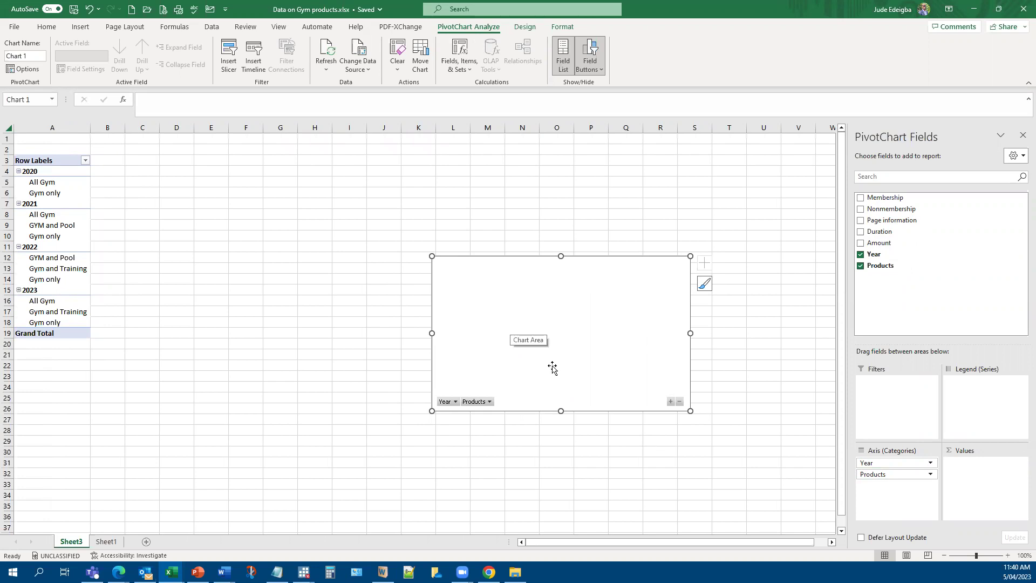
click(56, 169)
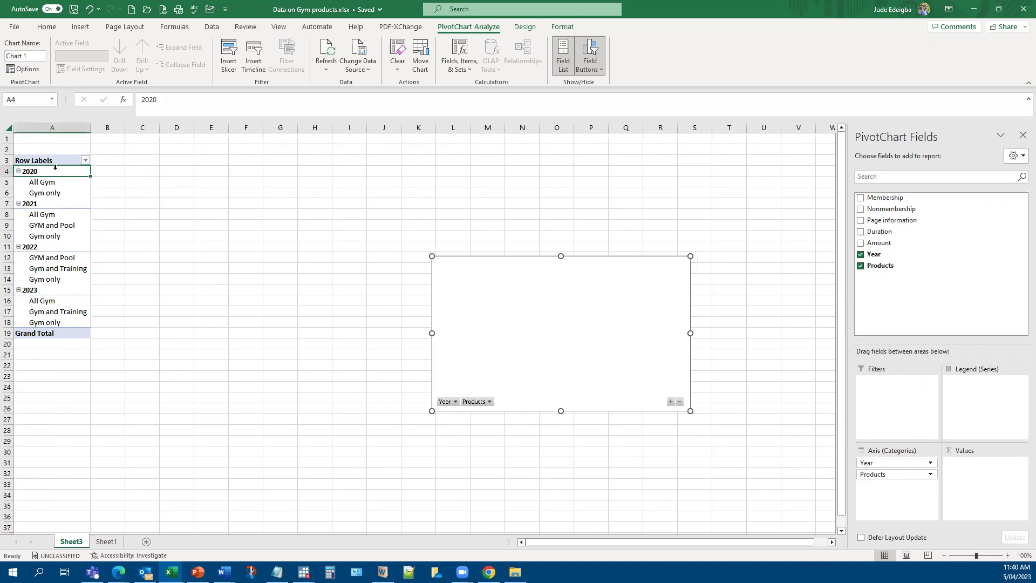
Set the PivotTable report layout to Tabular Form with all item labels repeated.
click(523, 27)
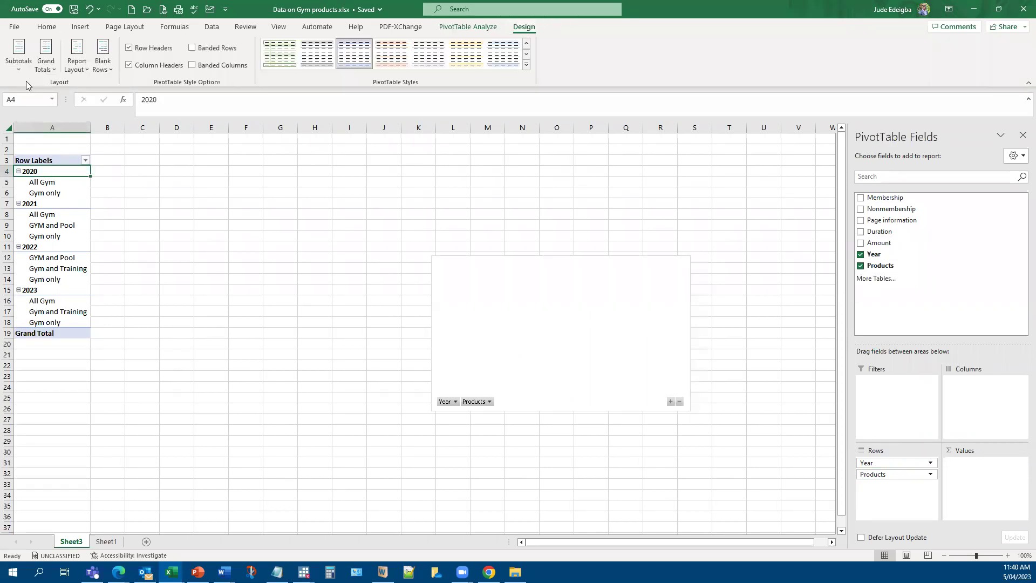
click(89, 73)
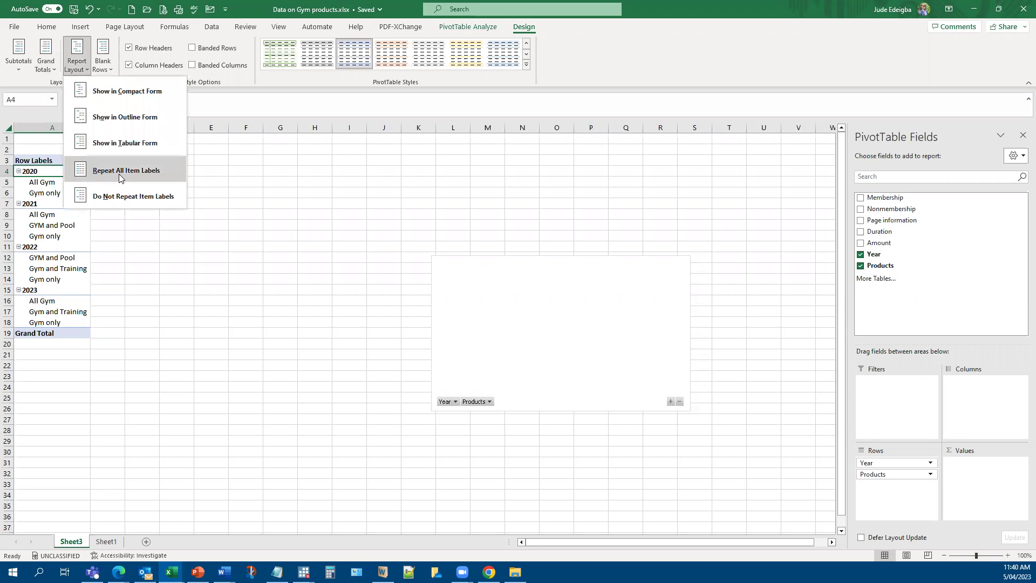
click(124, 191)
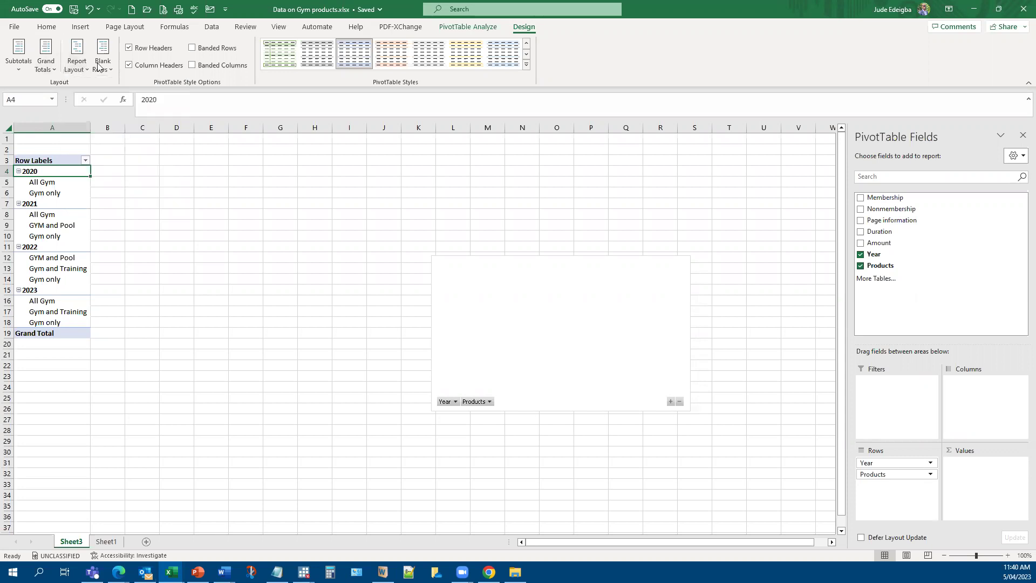
click(86, 72)
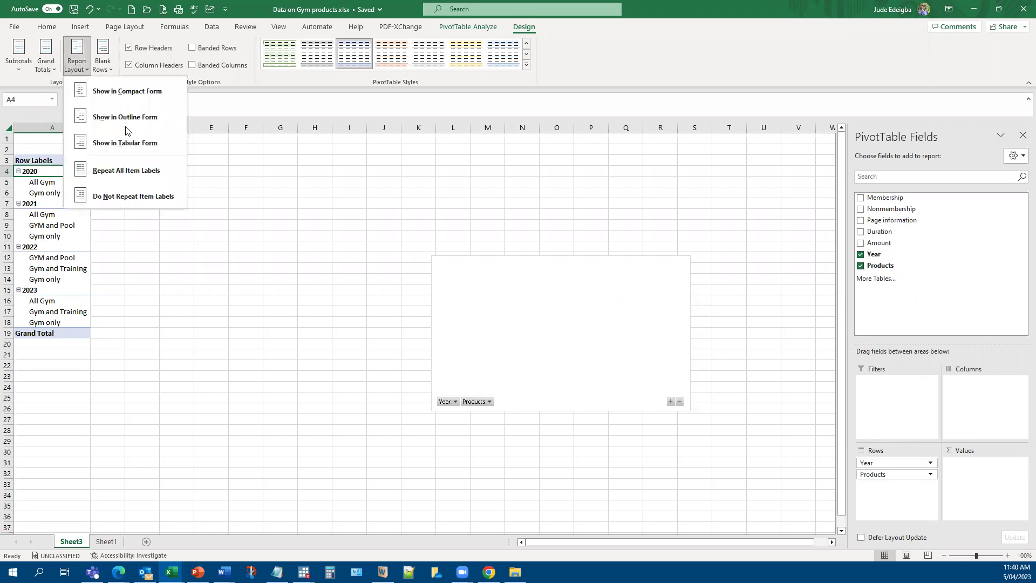
click(127, 149)
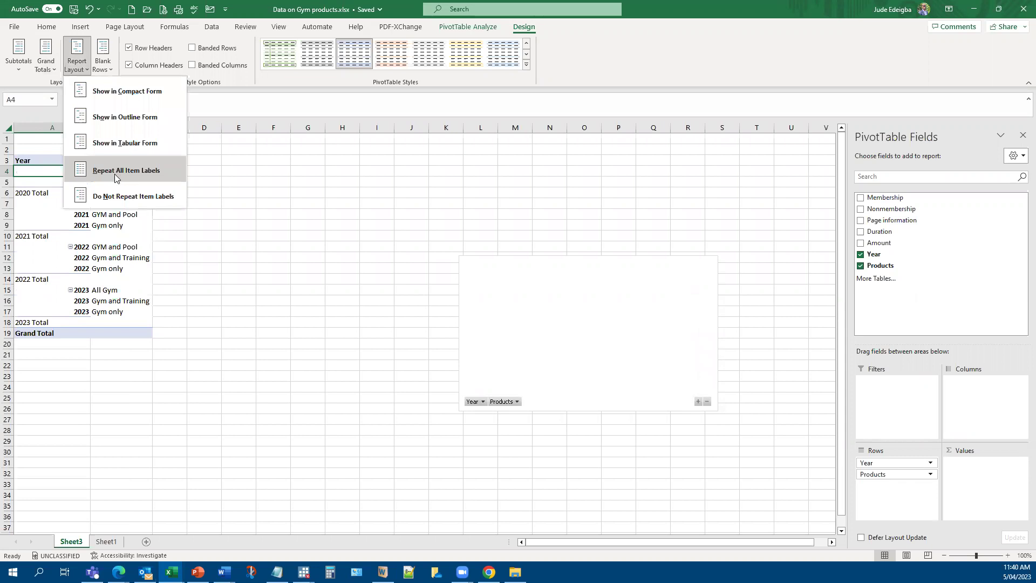
click(41, 212)
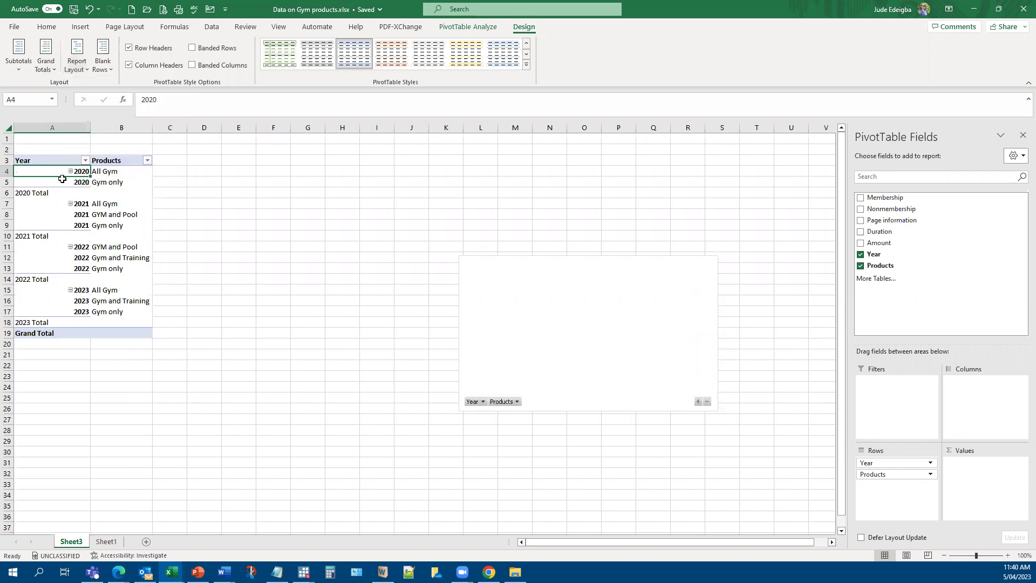
key(Down)
key(Down)
key(Down)
key(Down)
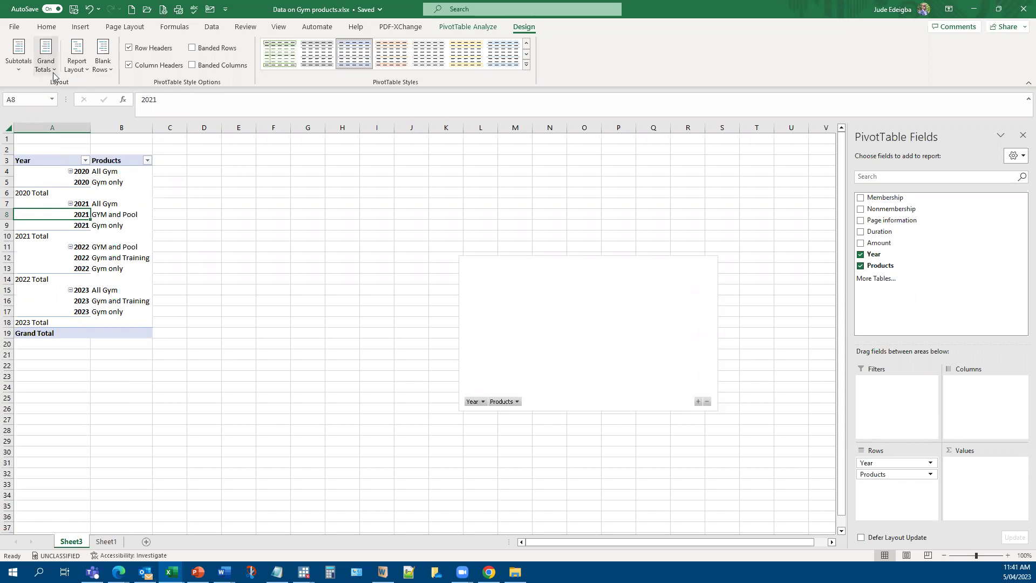
Hide the year subtotals and turn Grand Totals off for rows and columns.
click(20, 70)
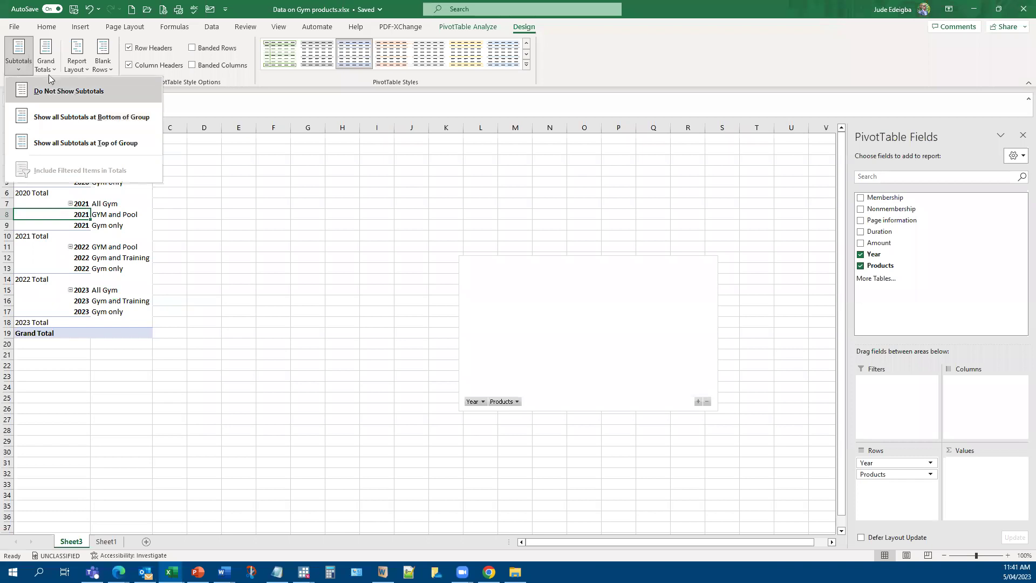
click(51, 82)
click(46, 61)
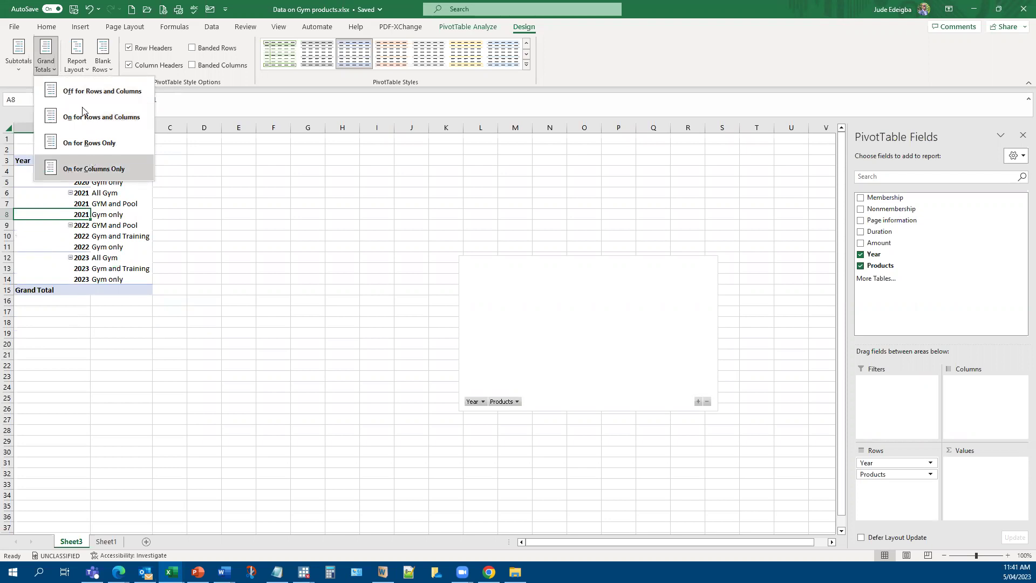
click(91, 93)
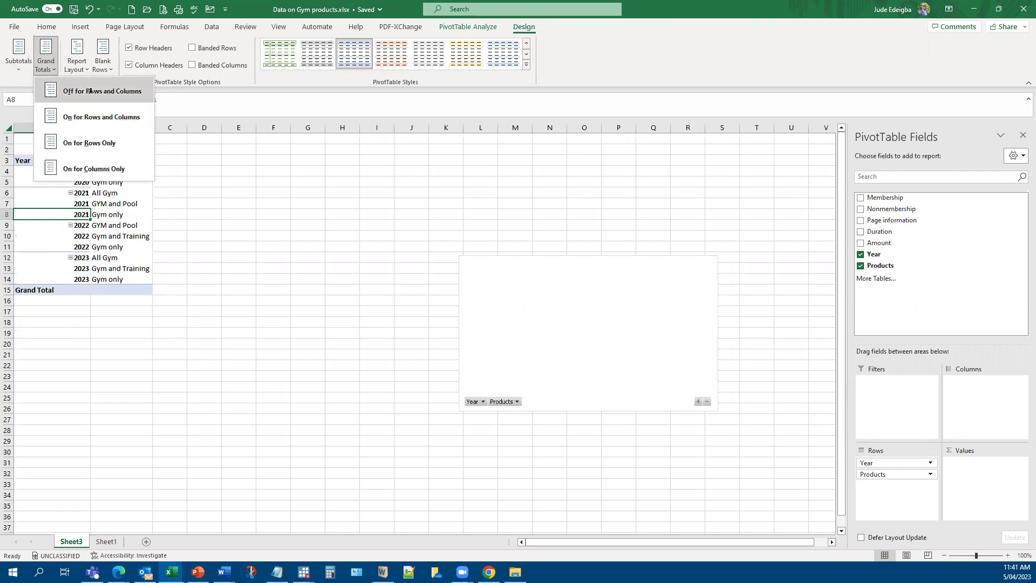
click(174, 173)
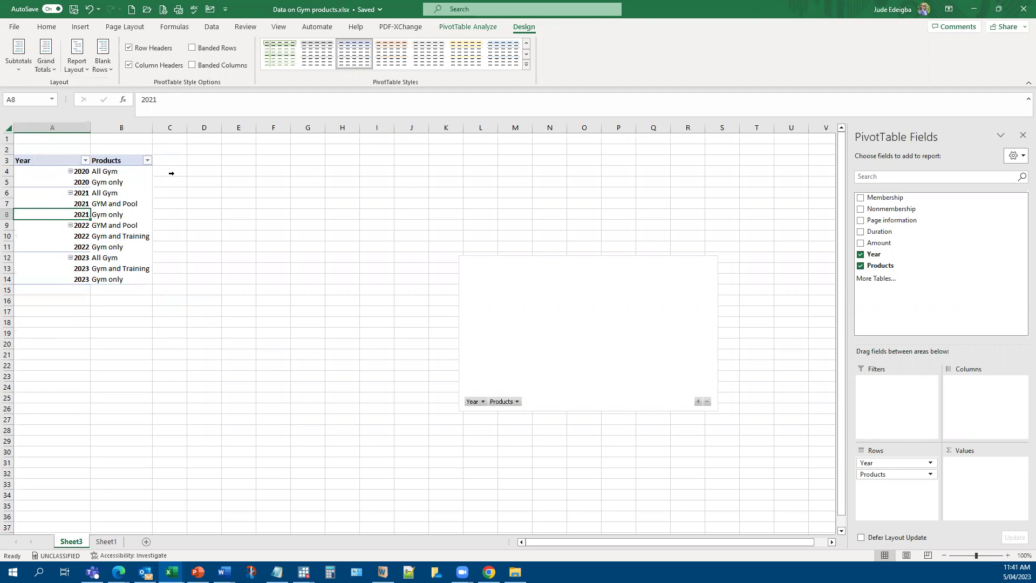
Add Page information to the Values area as Sum of Page information.
click(120, 193)
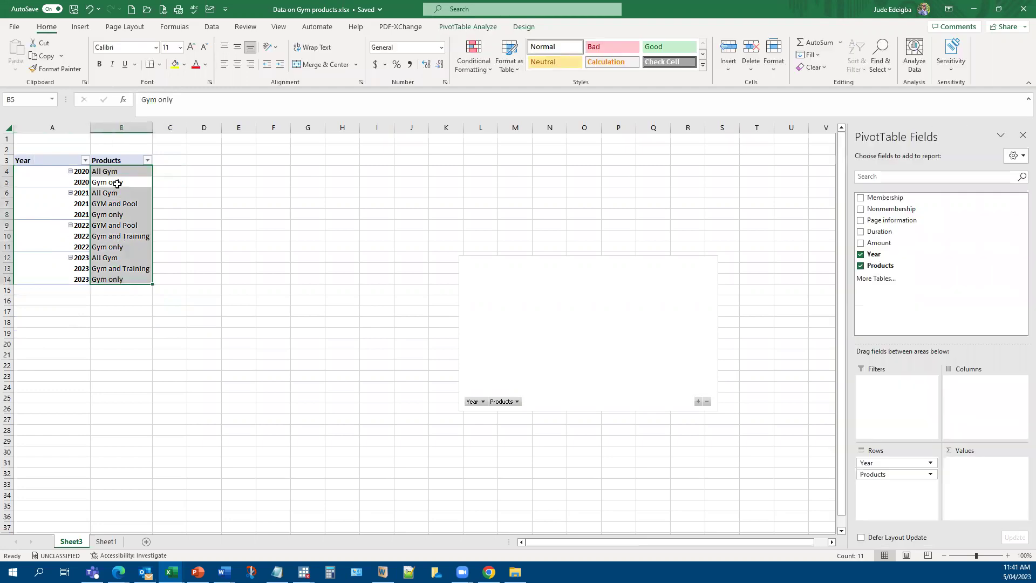
click(169, 214)
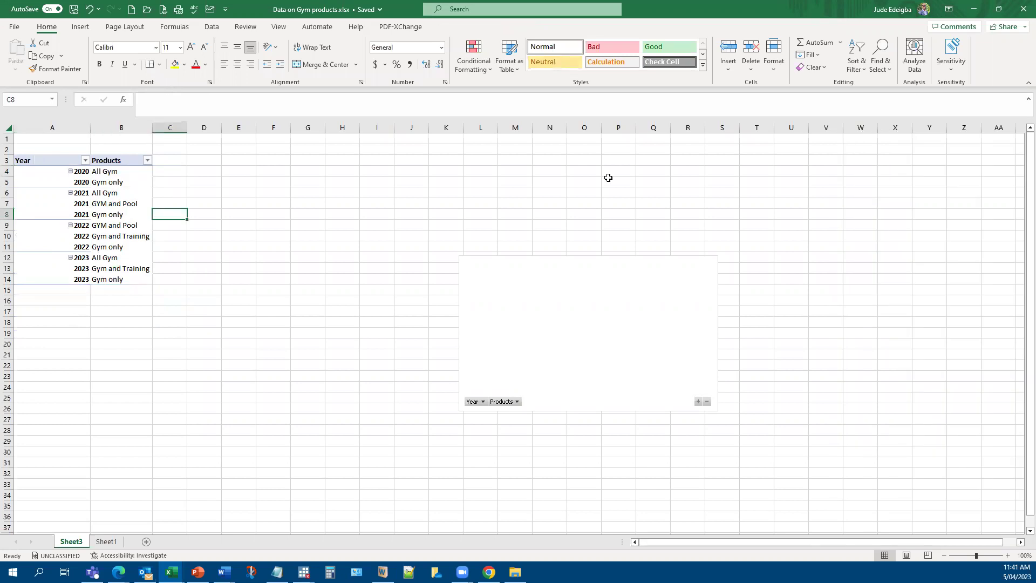
key(Left)
key(Up)
key(Up)
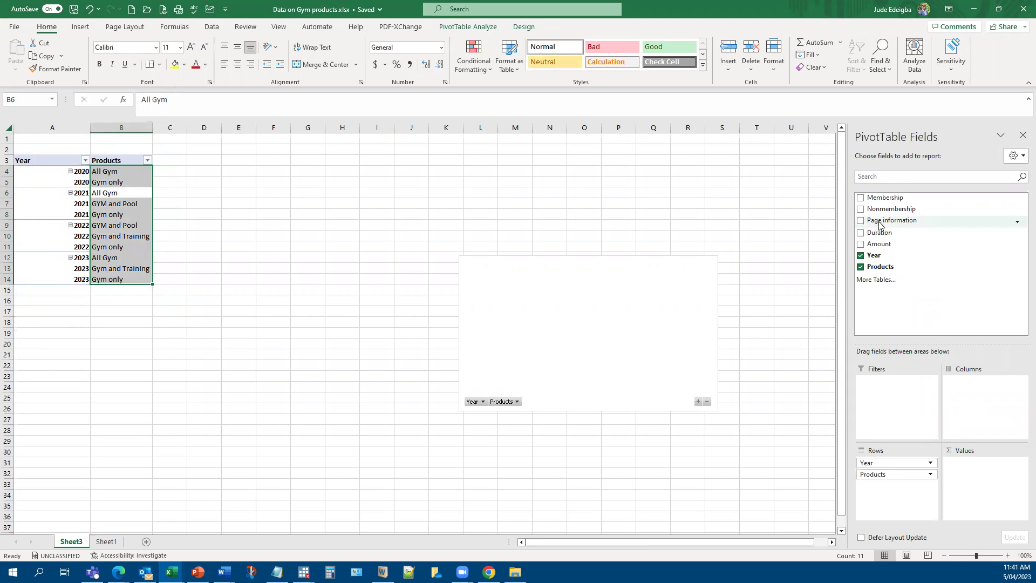
drag(885, 220, 976, 486)
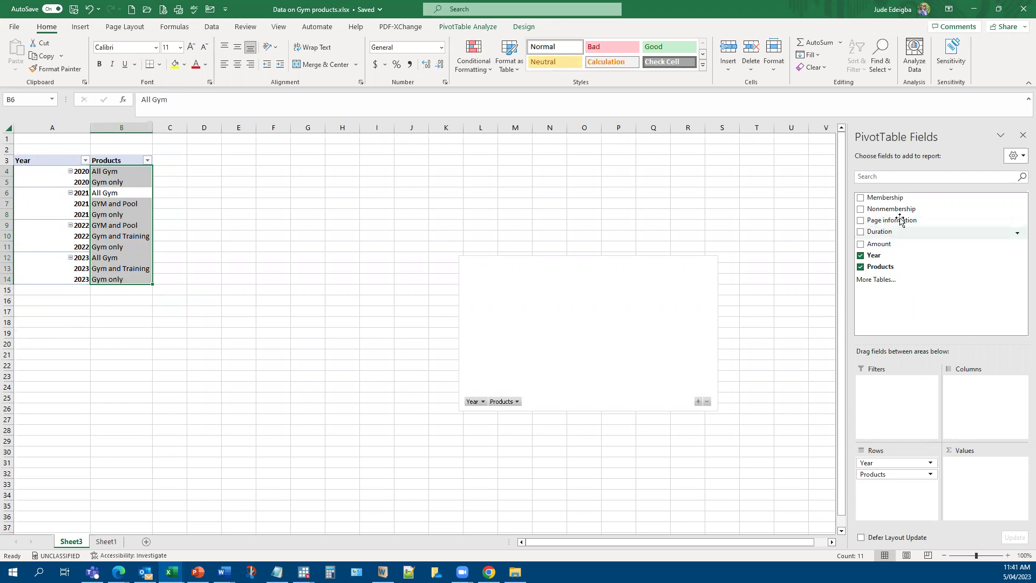
drag(892, 221, 987, 487)
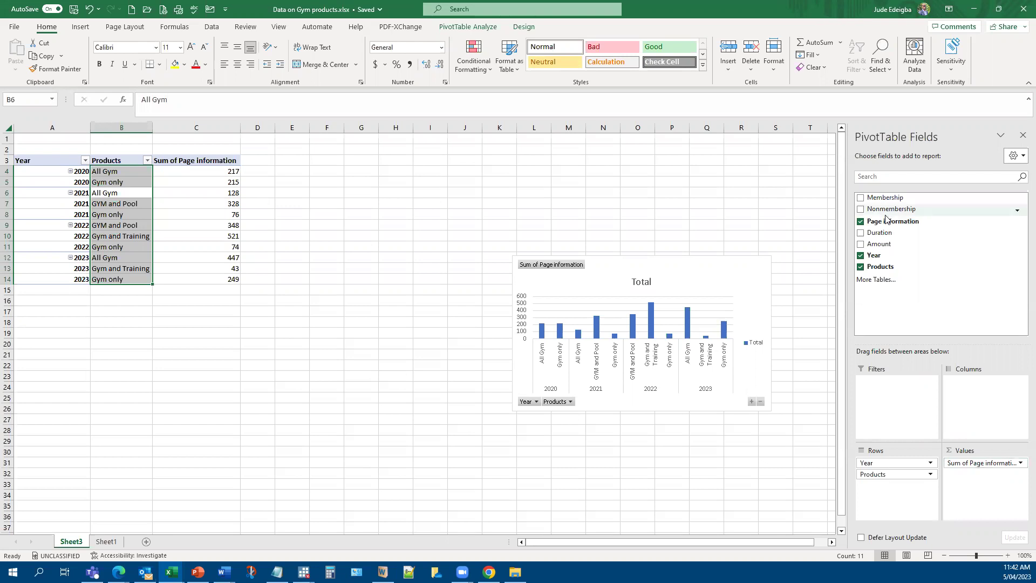
Remove Sum of Page information from Values and add Nonmembership as a summed value.
drag(1005, 472, 985, 481)
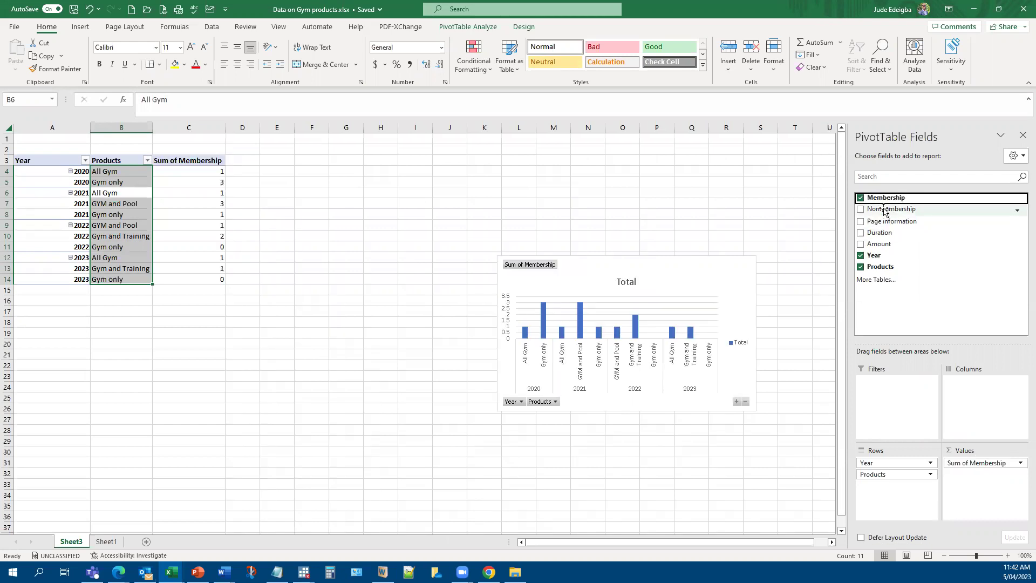
drag(886, 211, 987, 497)
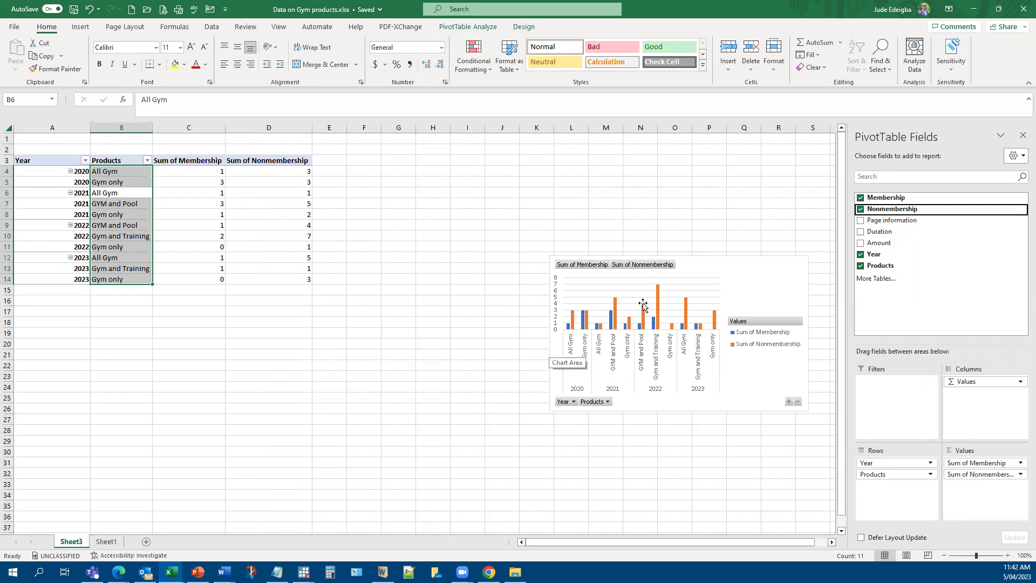
Move the PivotChart beside the PivotTable and stretch it to span rows 3 to 31.
drag(752, 273, 532, 254)
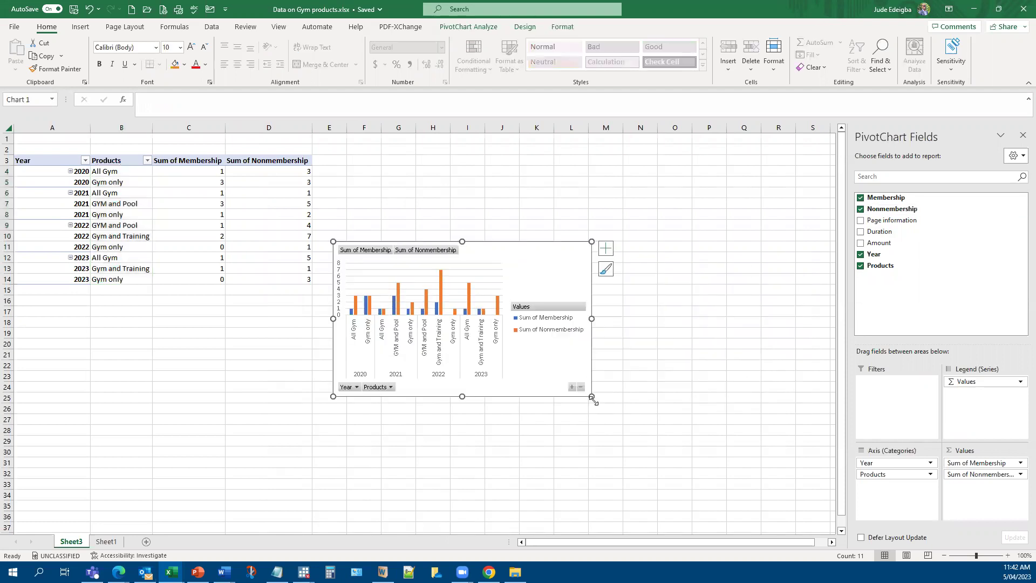
drag(591, 396, 747, 456)
drag(795, 489, 800, 487)
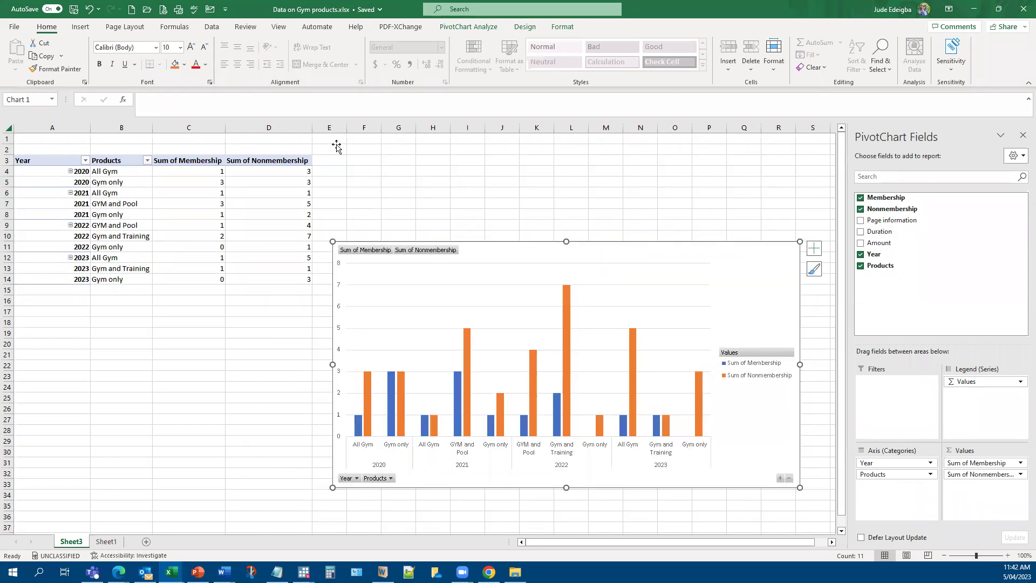
drag(336, 146, 337, 142)
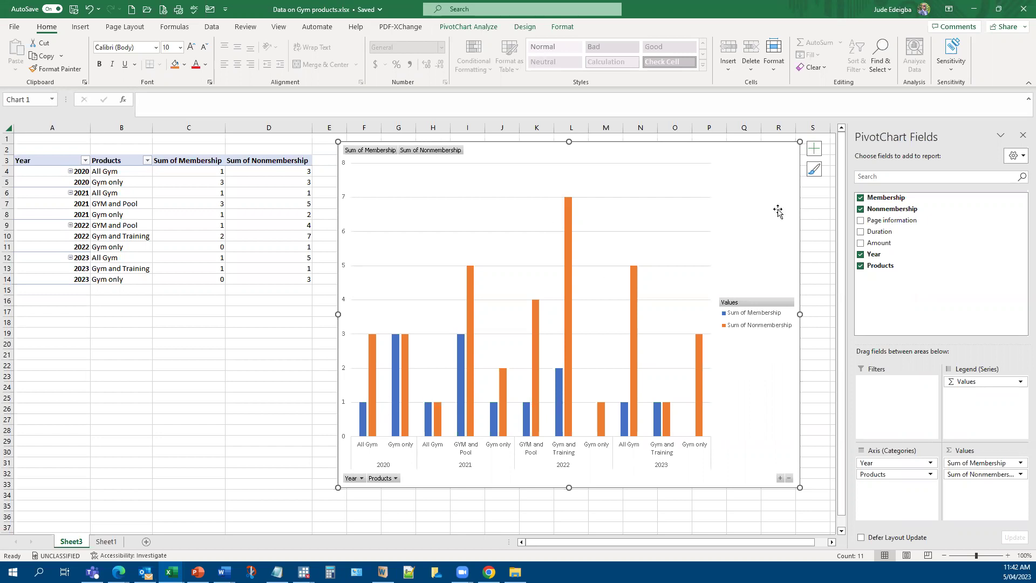
Change the PivotChart's chart type to Column > Stacked Column.
click(654, 210)
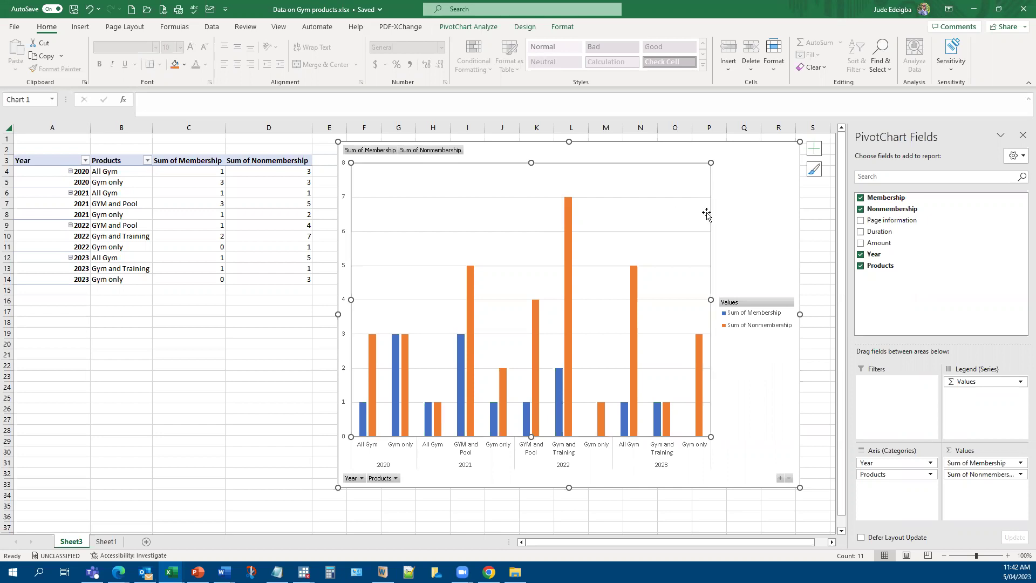
right_click(662, 217)
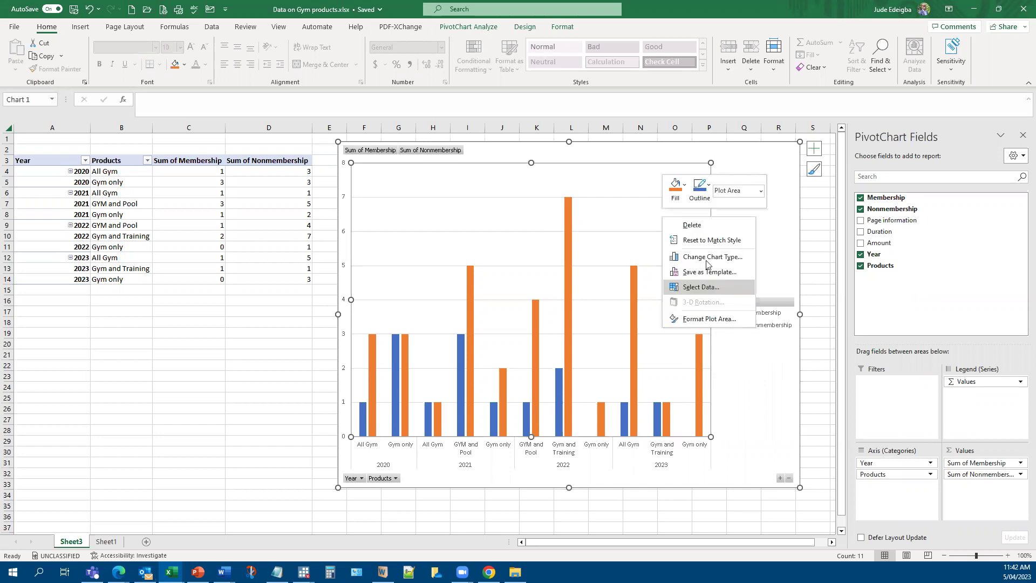
click(710, 258)
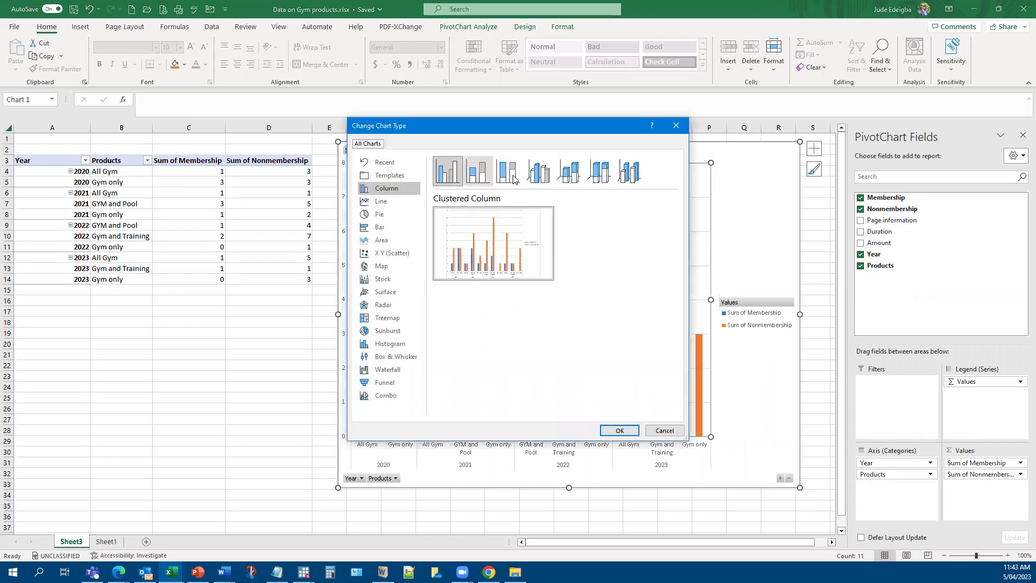
key(Right)
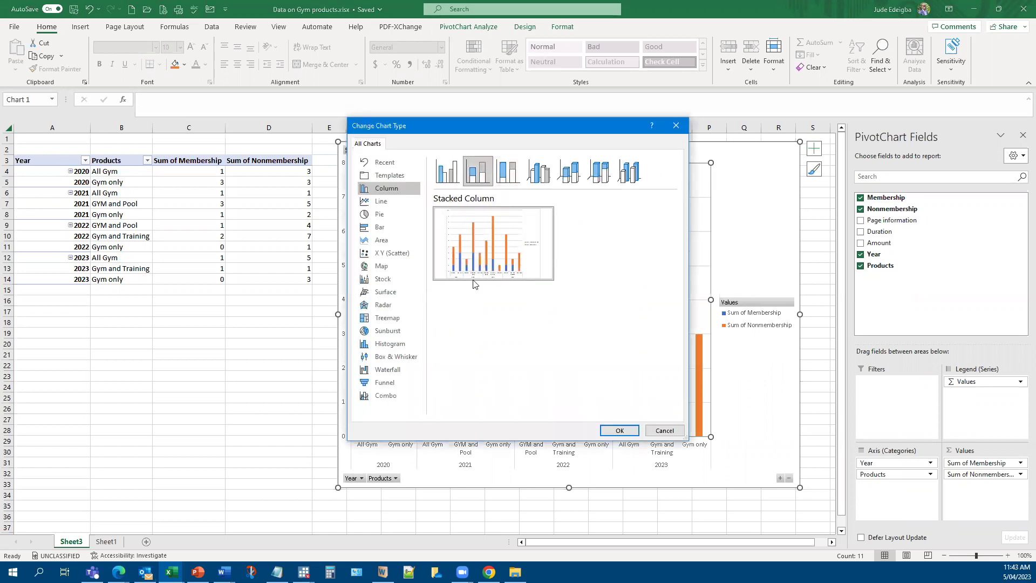
click(619, 430)
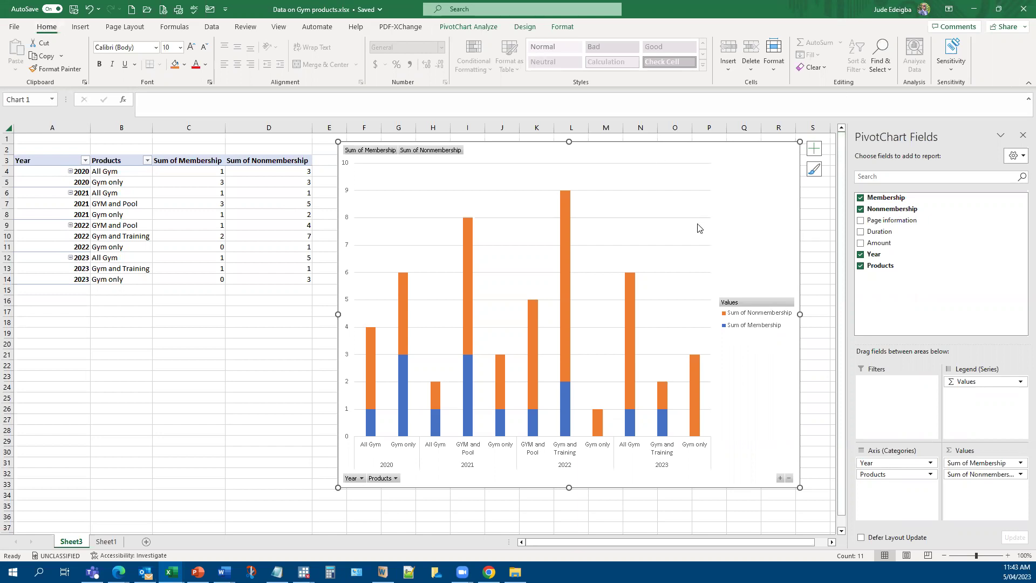
Select the Sum of Membership header, the product items, then the PivotChart and its legend.
click(171, 167)
click(168, 161)
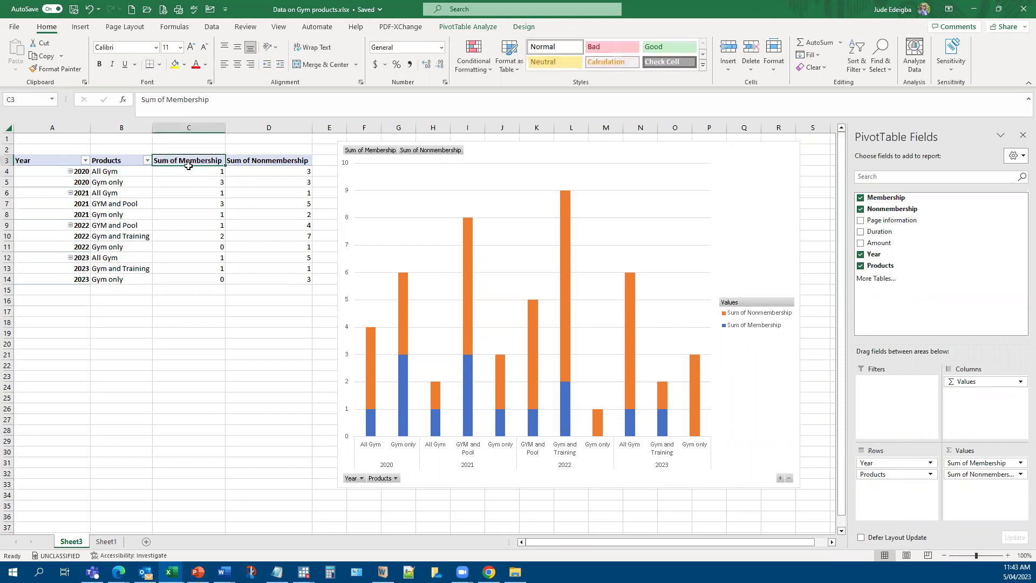
click(122, 166)
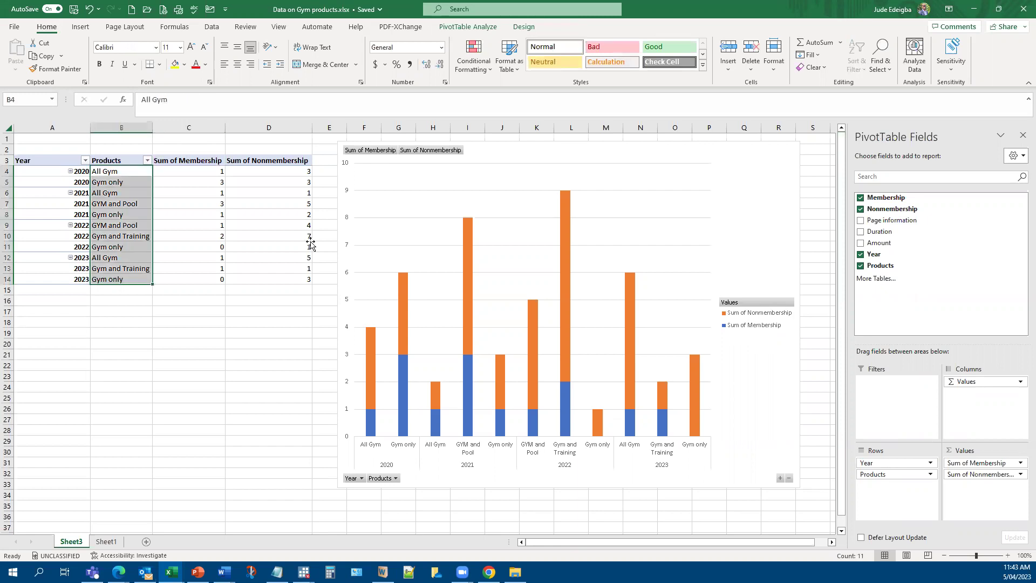
click(761, 323)
click(758, 324)
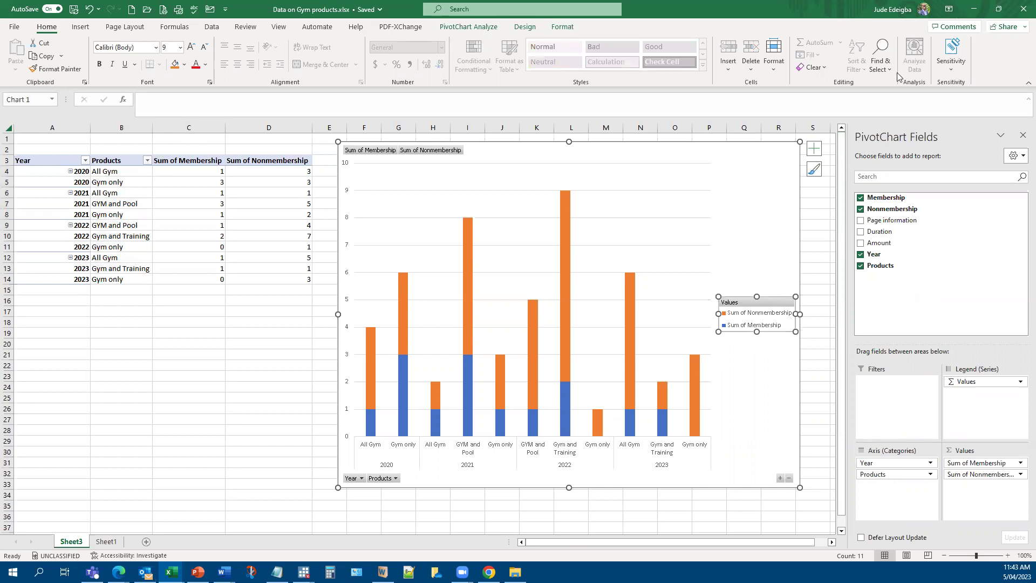
Select the Sum of Membership column and open the Find & Select menu.
click(887, 68)
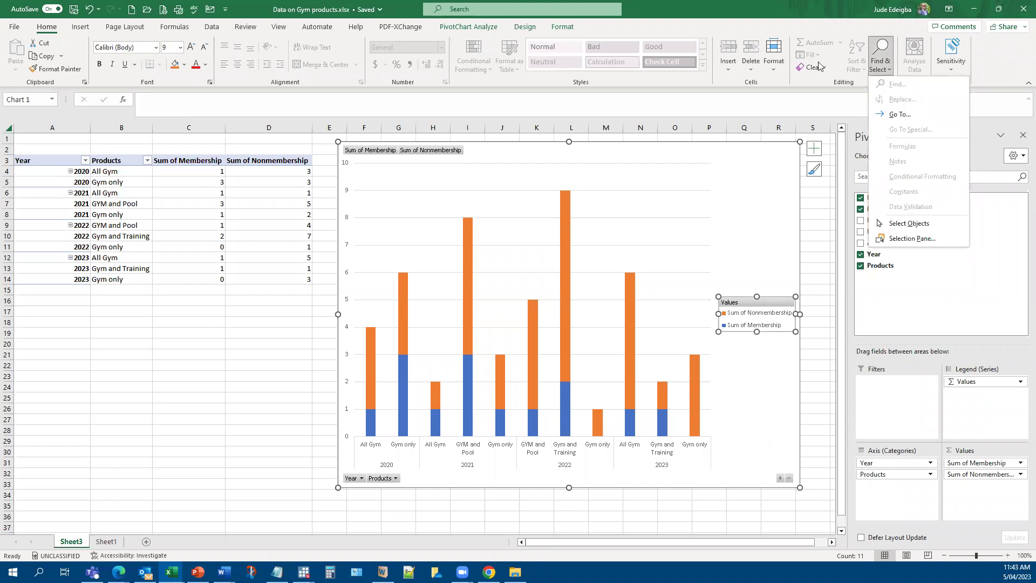
click(124, 332)
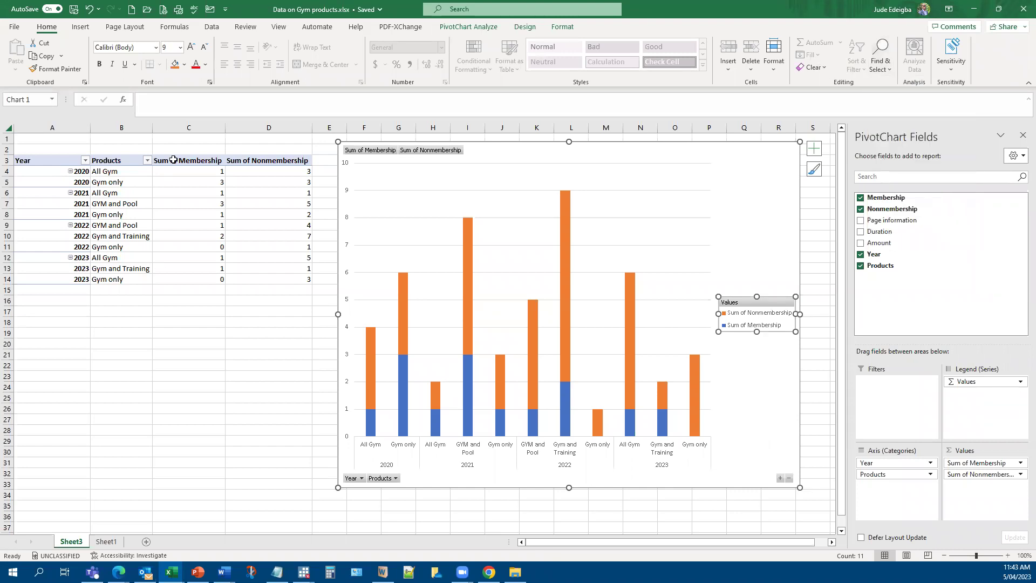
click(185, 163)
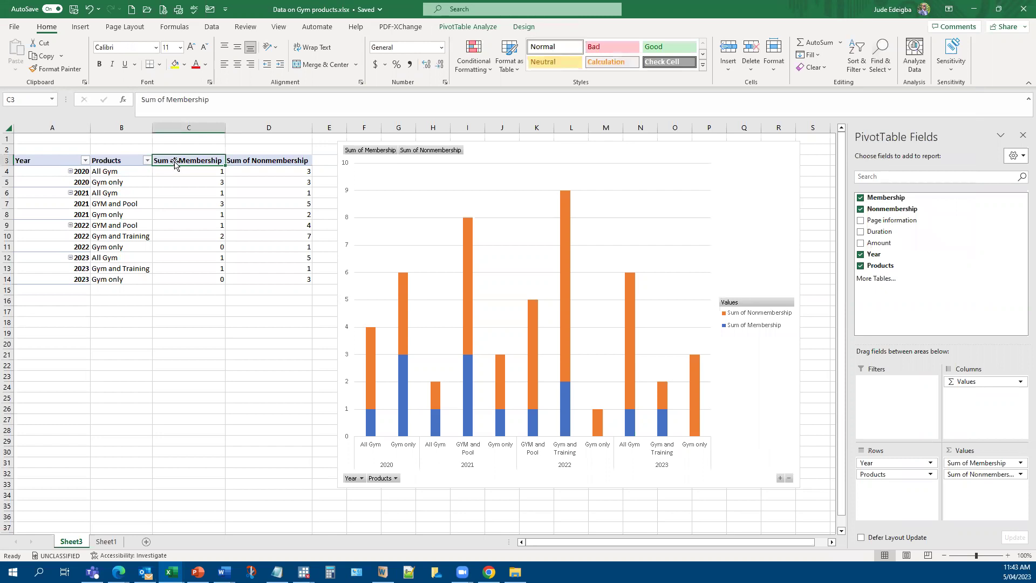
click(174, 162)
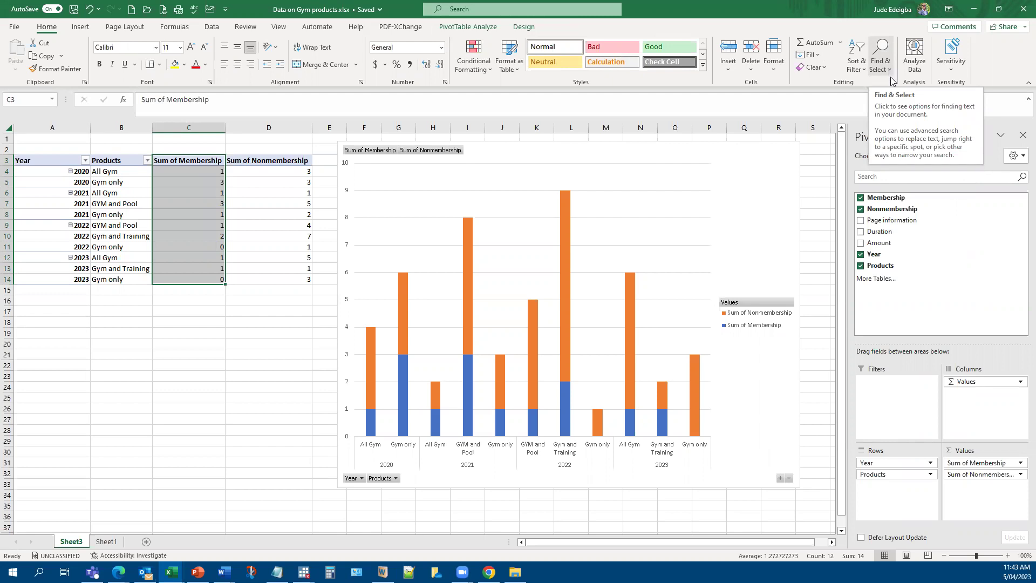
click(880, 62)
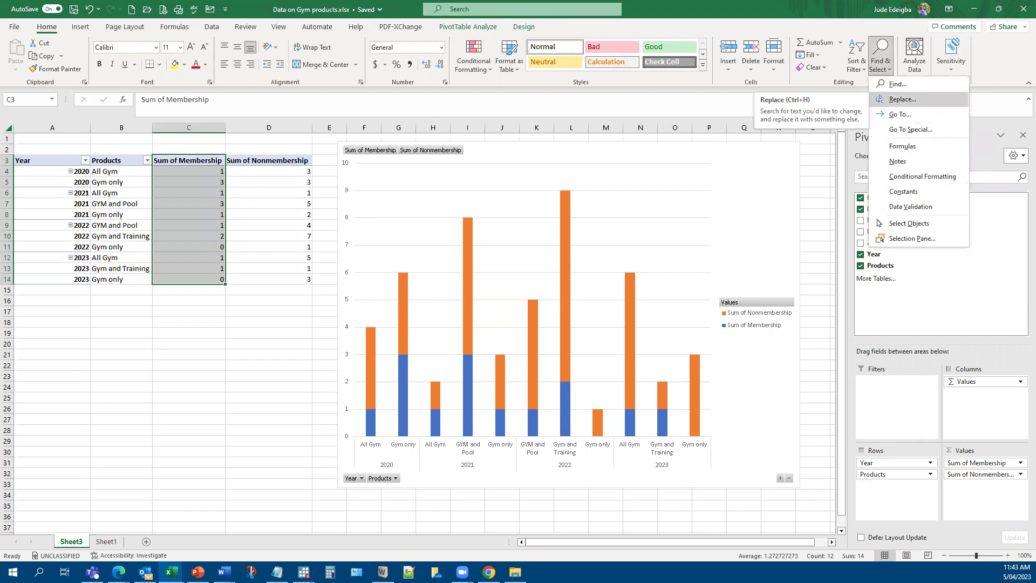
Replace all 'sum of' with nothing, turning the header and legend into 'Membership'.
key(Return)
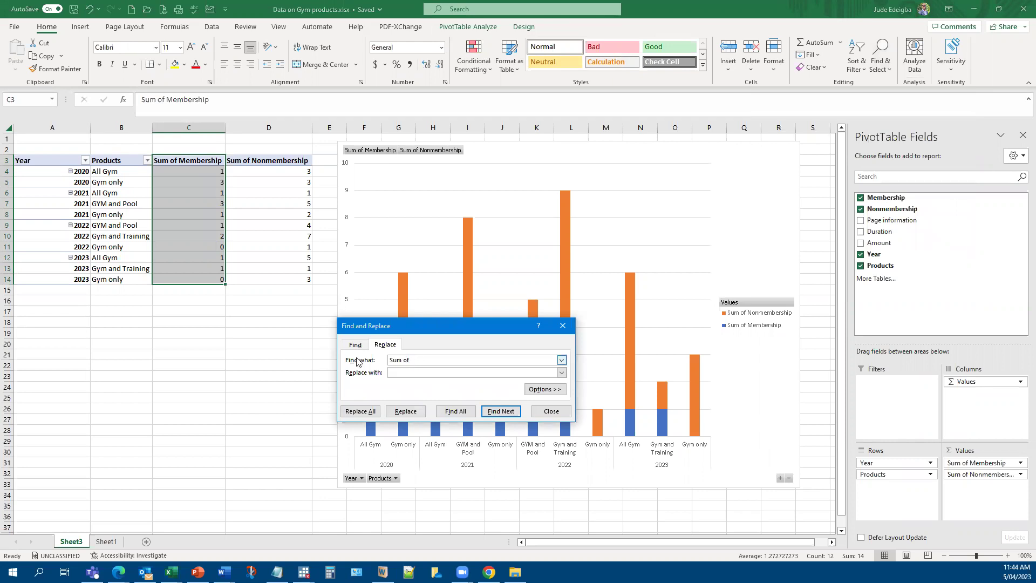
key(BackSpace)
key(BackSpace)
key(BackSpace)
key(BackSpace)
key(BackSpace)
key(BackSpace)
text(sum of)
click(403, 373)
click(371, 412)
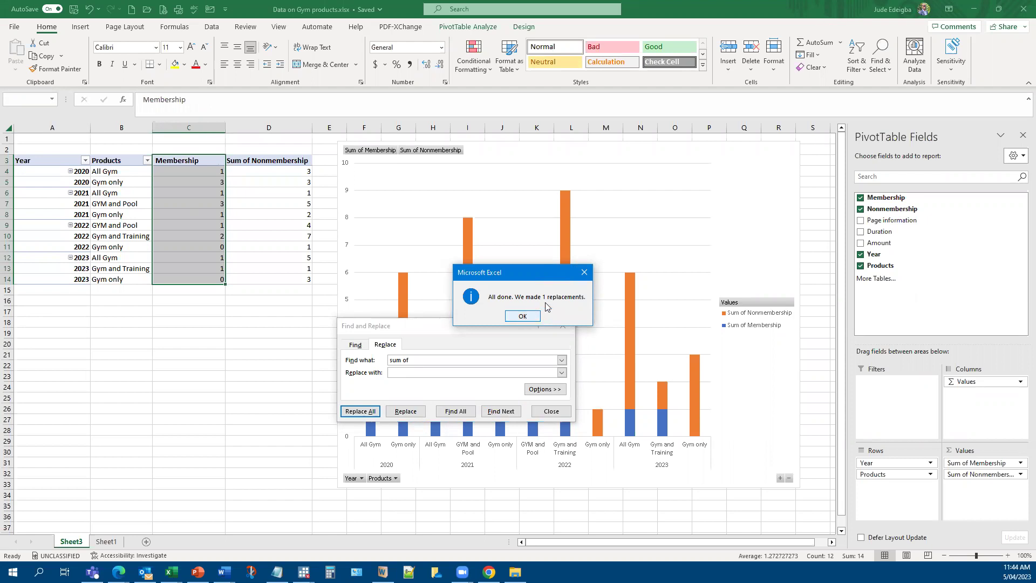
click(523, 318)
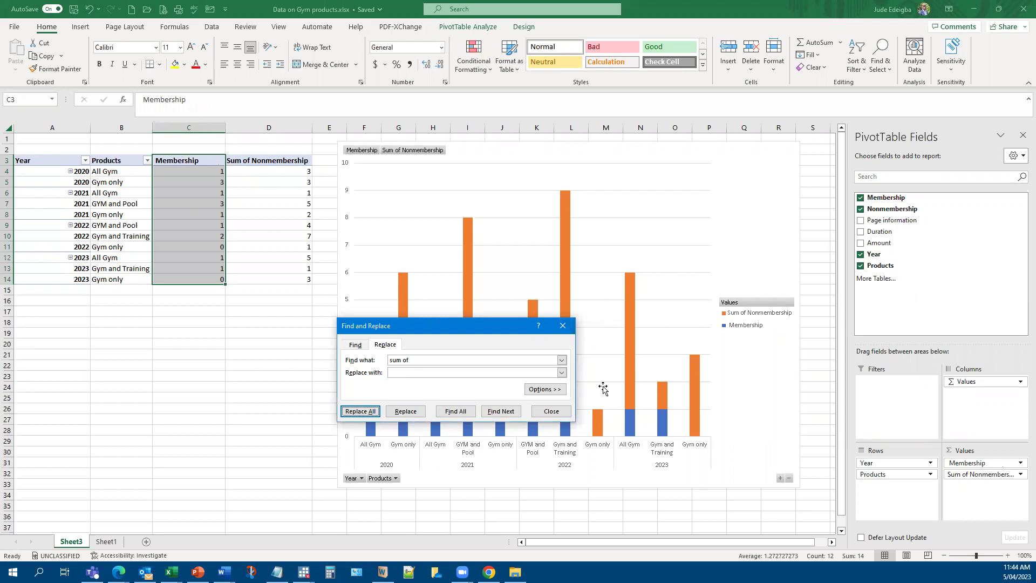
click(424, 364)
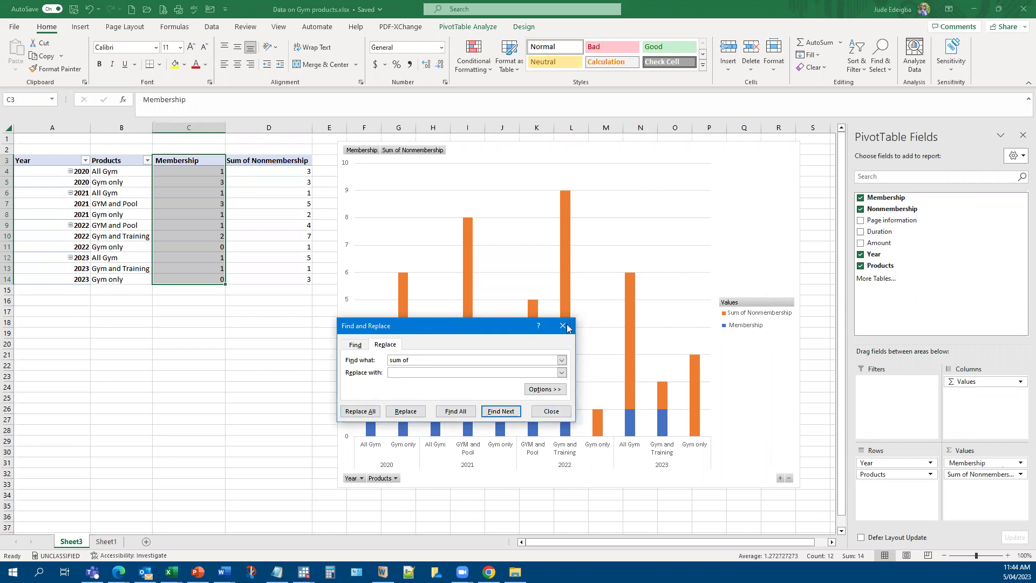
key(Escape)
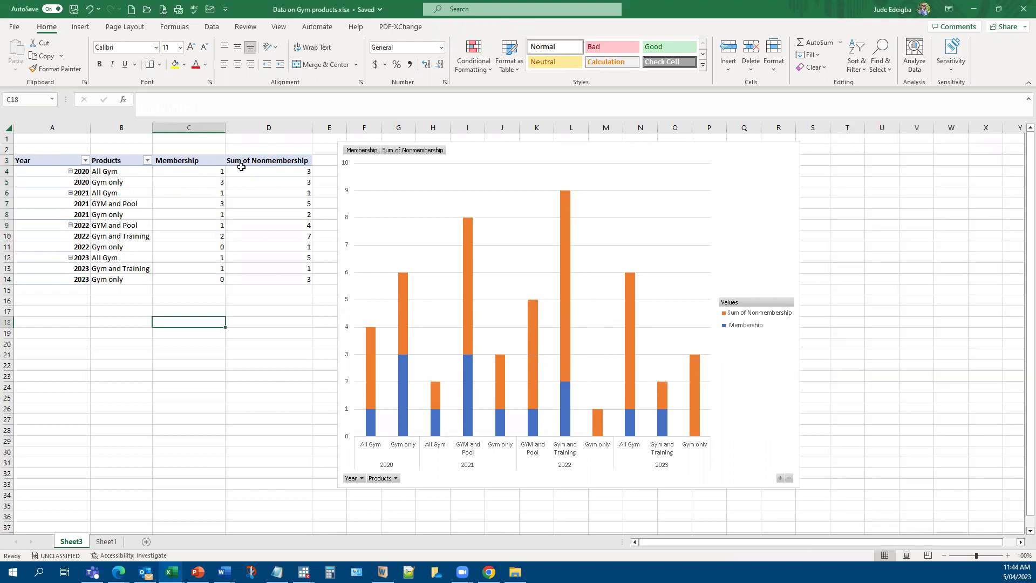
Select the Sum of Nonmembership header cell D3.
click(252, 162)
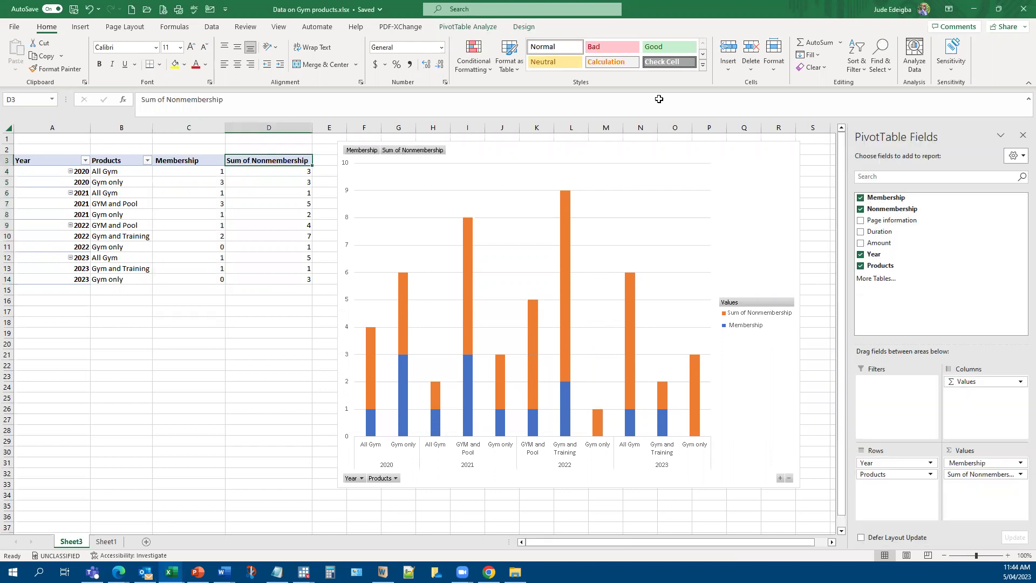
shift+click(189, 279)
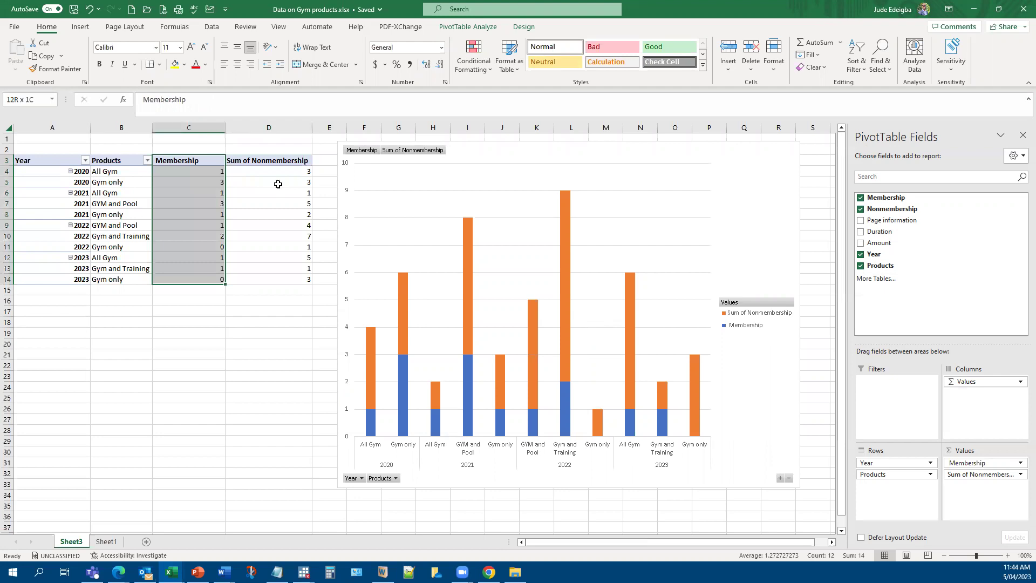
click(268, 289)
key(ctrl+z)
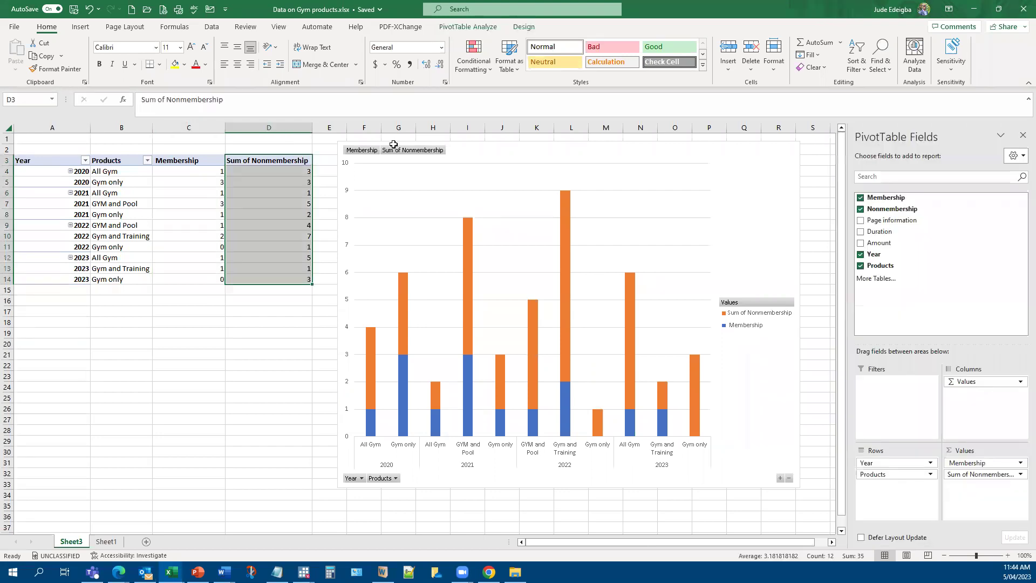
key(ctrl+z)
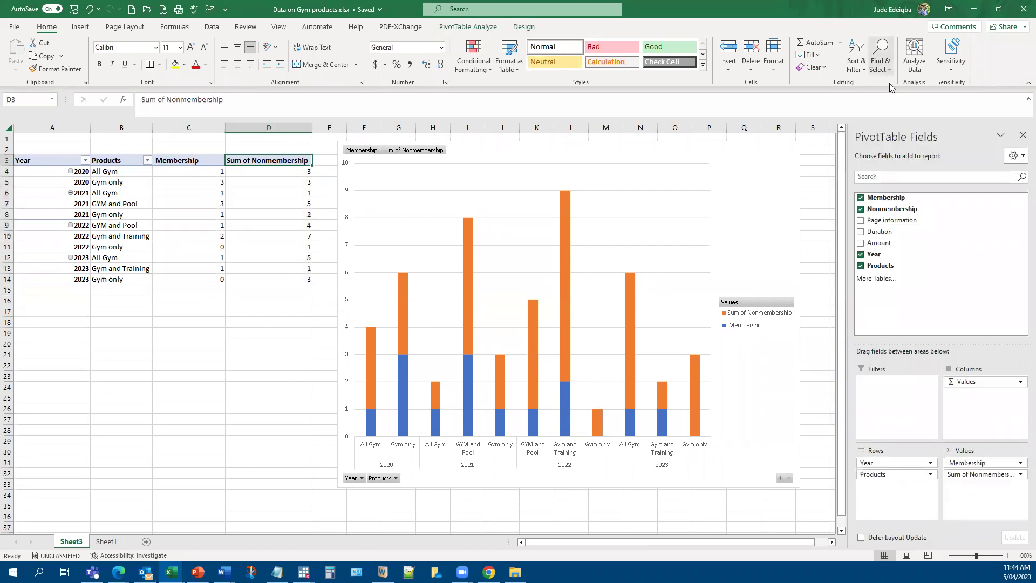
Replace all 'sum of' with nothing so the header and legend read 'Nonmembership'.
click(885, 69)
key(r)
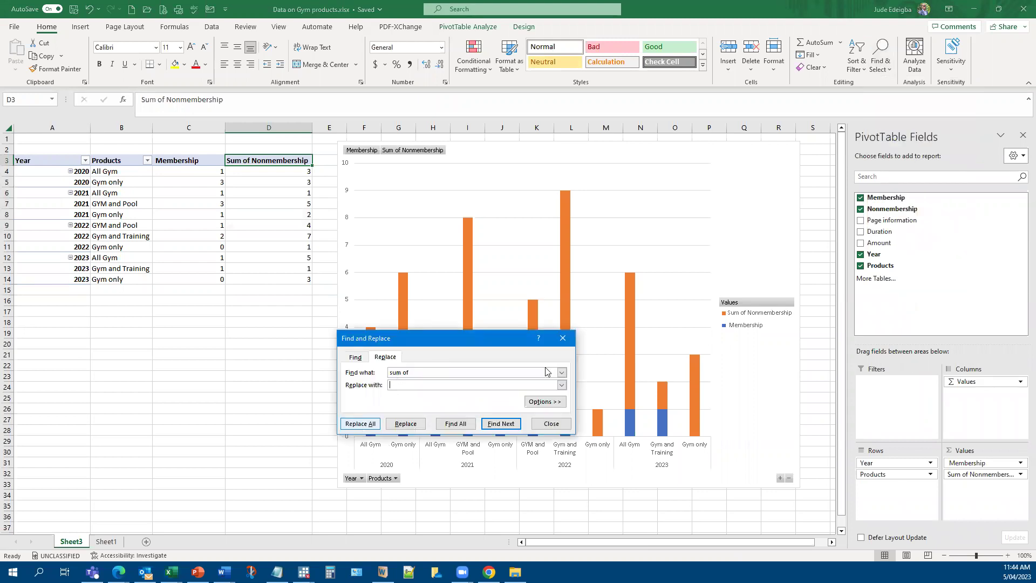
key(alt+a)
key(Return)
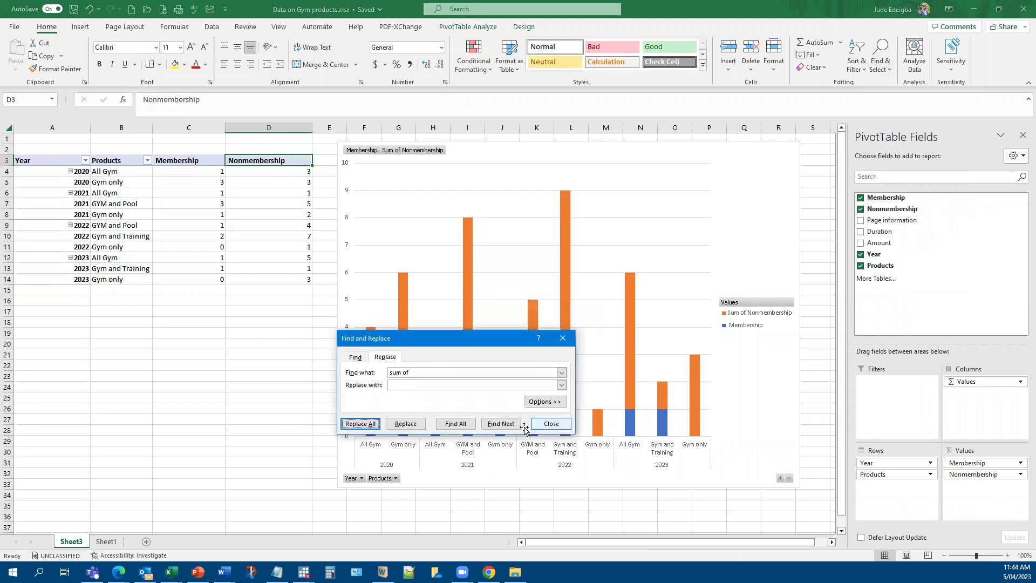
key(Escape)
click(230, 380)
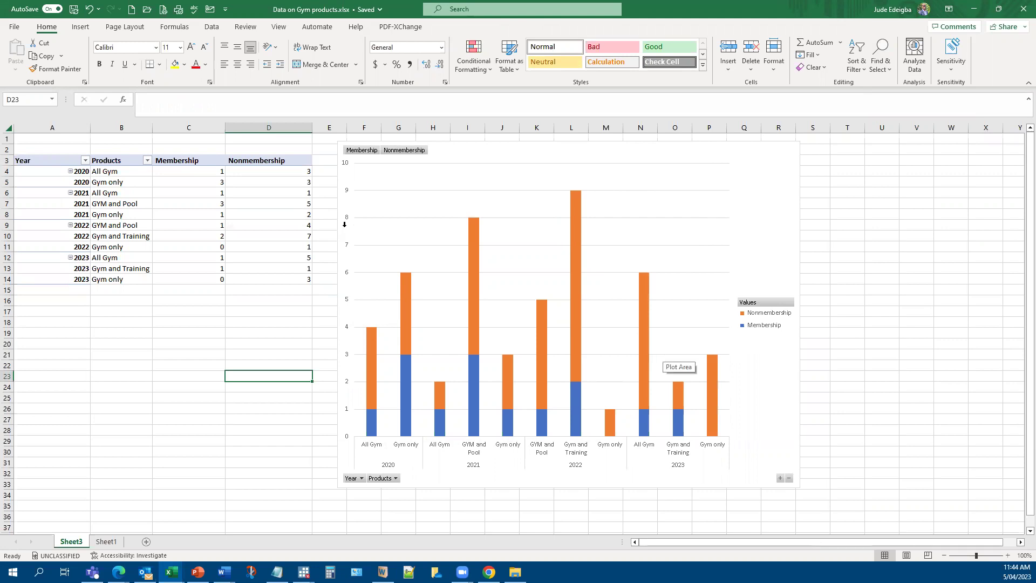
click(172, 159)
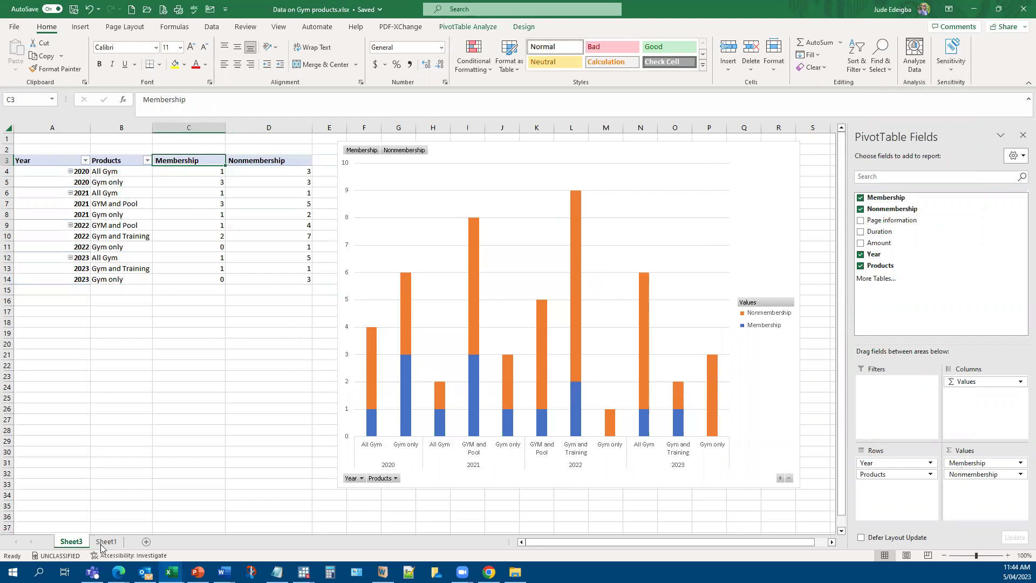
key(ctrl+Page_Down)
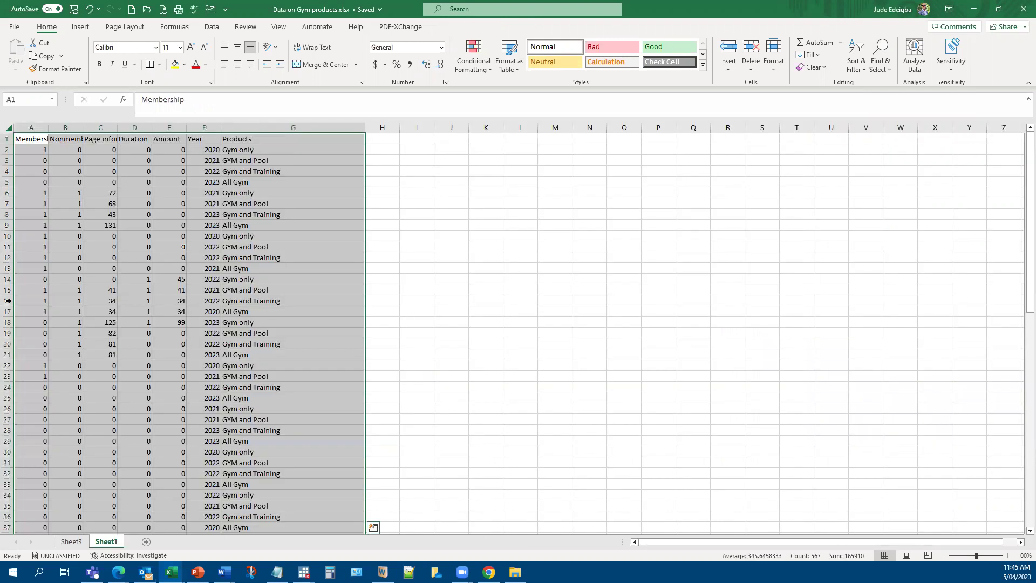
key(Right)
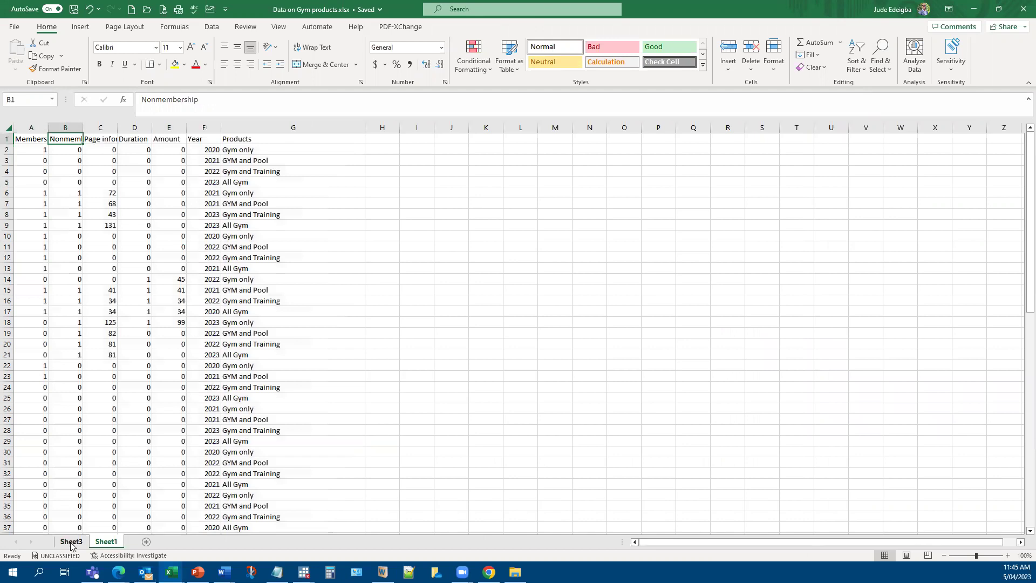
key(ctrl+Page_Up)
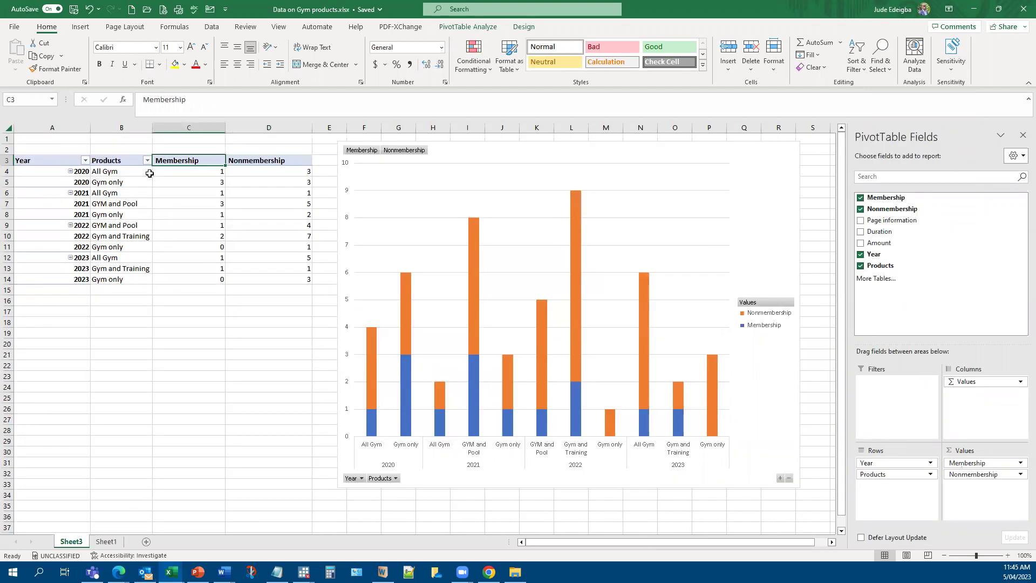
click(100, 169)
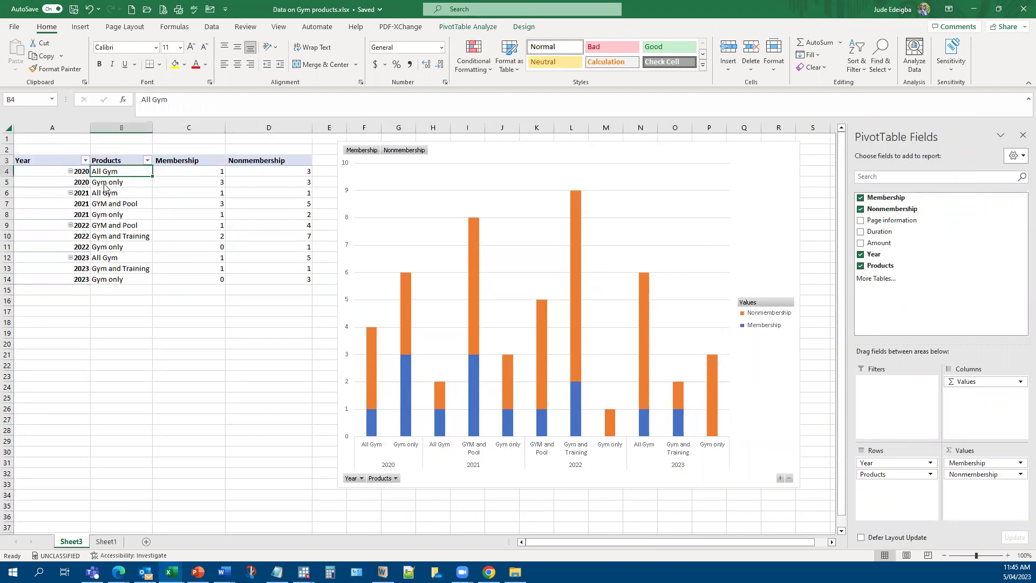
right_click(105, 186)
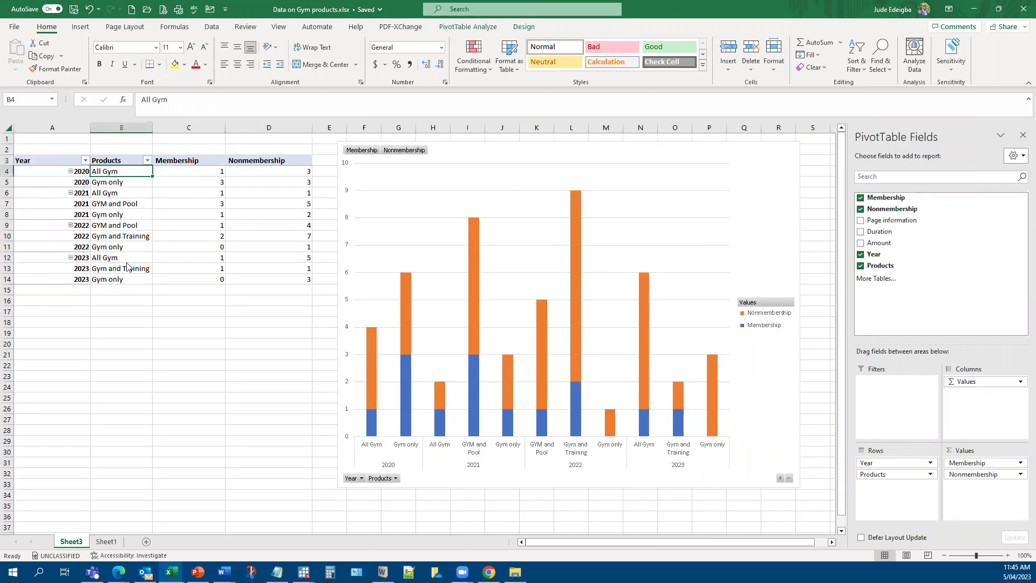
click(236, 481)
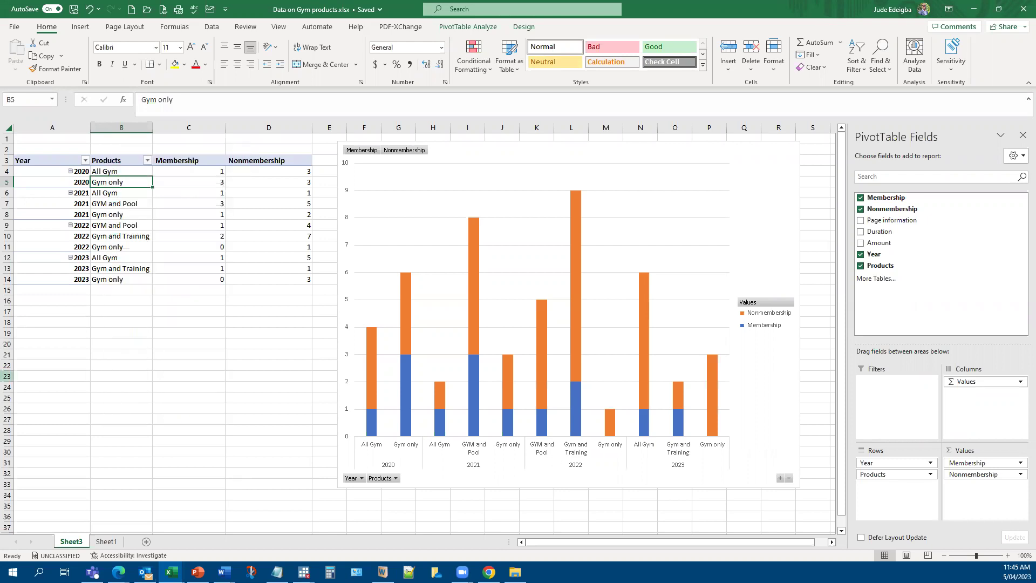